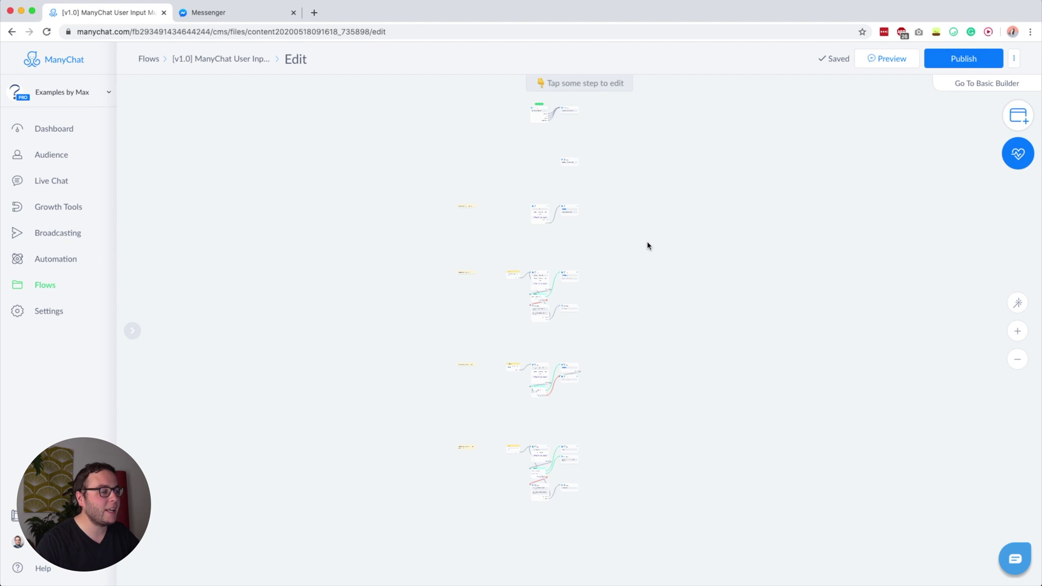
Step: Open the starting Send Message step and examine the question "Which fruit do you like most?" and its quick replies
drag(648, 246, 648, 330)
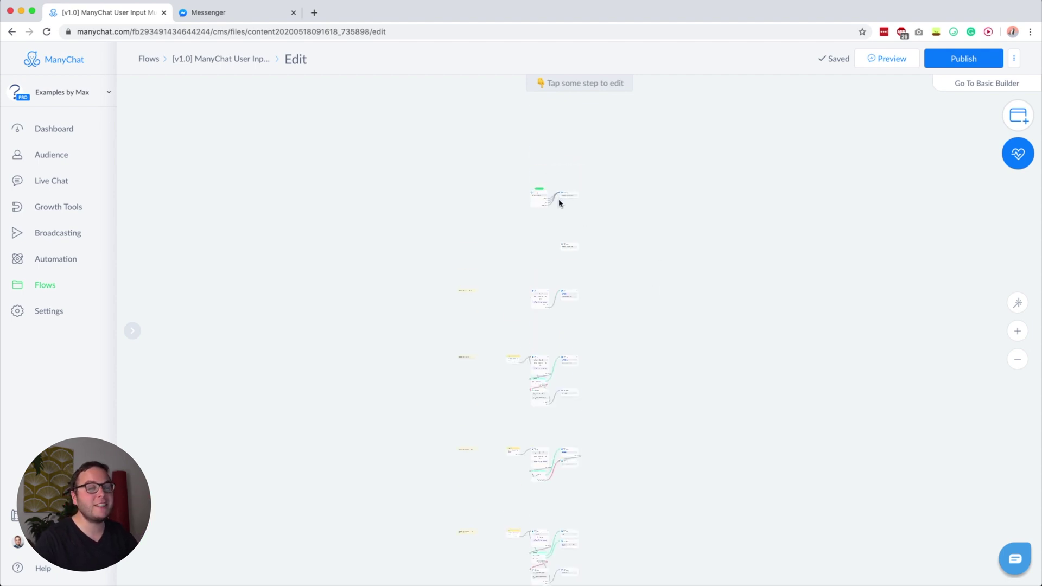
scroll(560, 204, up, 10)
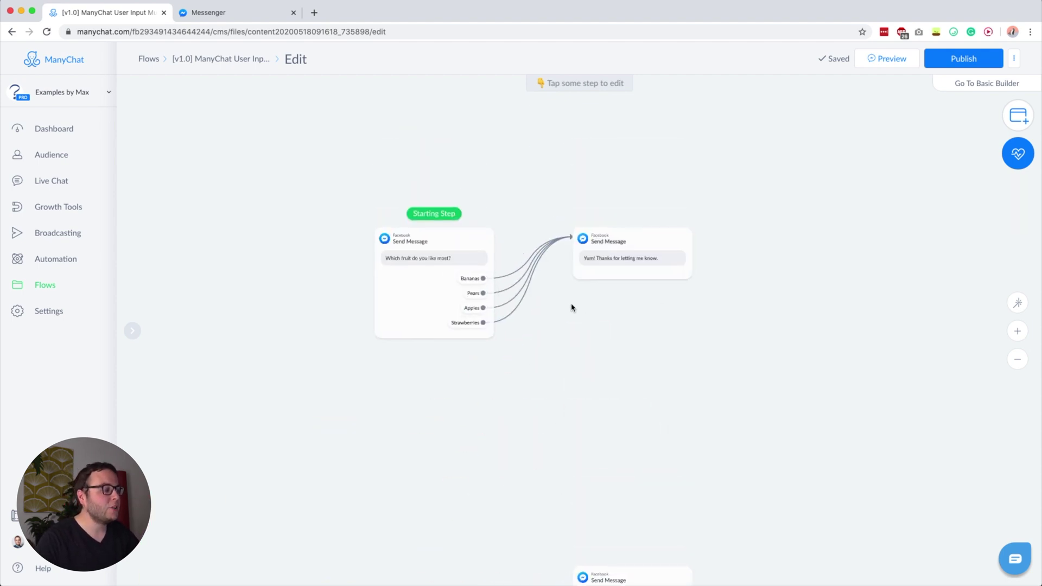
click(373, 238)
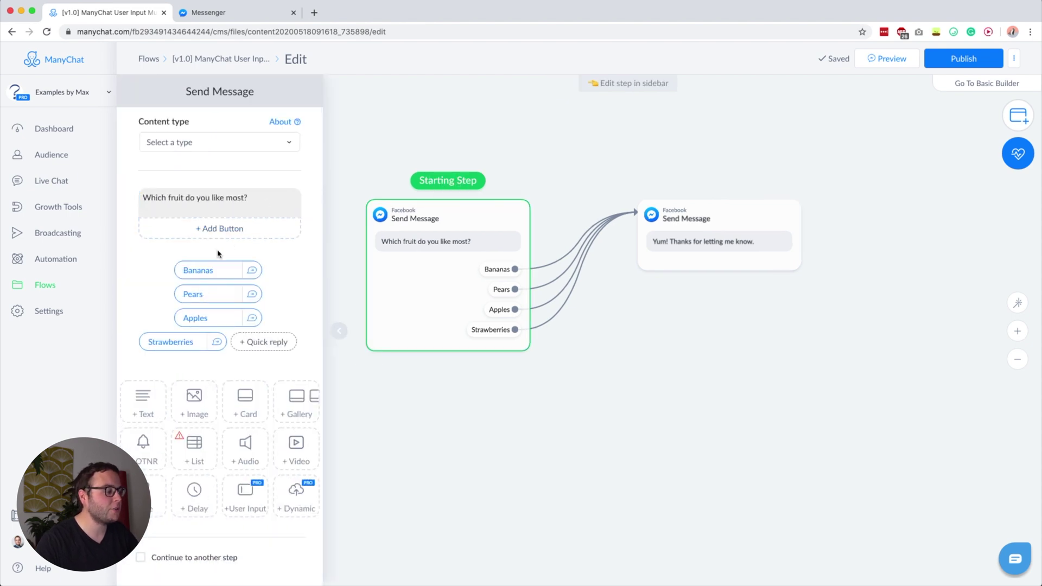
click(183, 198)
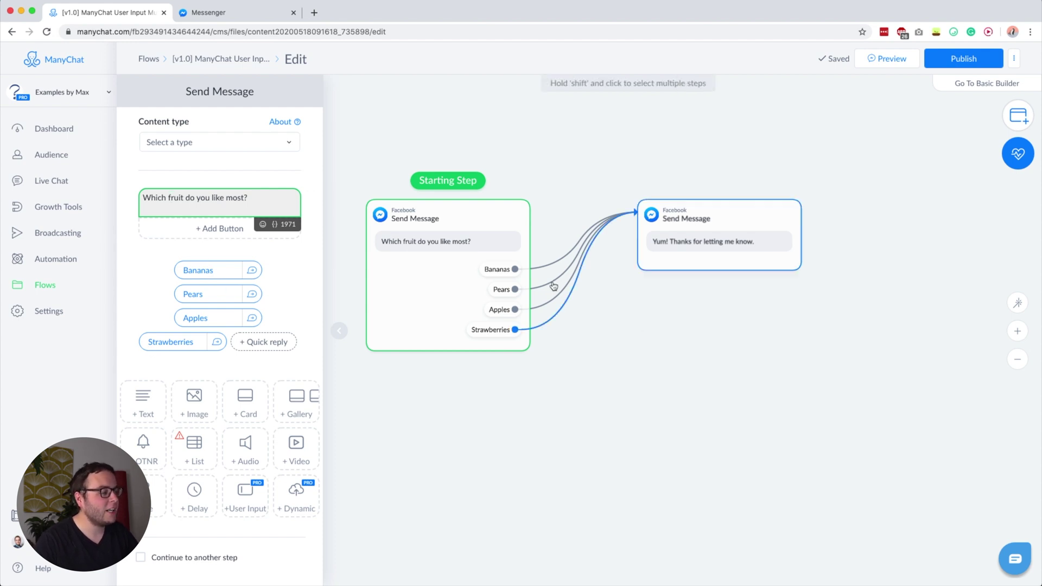
Step: Preview the flow, switch to the Messenger chat and answer the fruit question with the free text "apple"
click(894, 59)
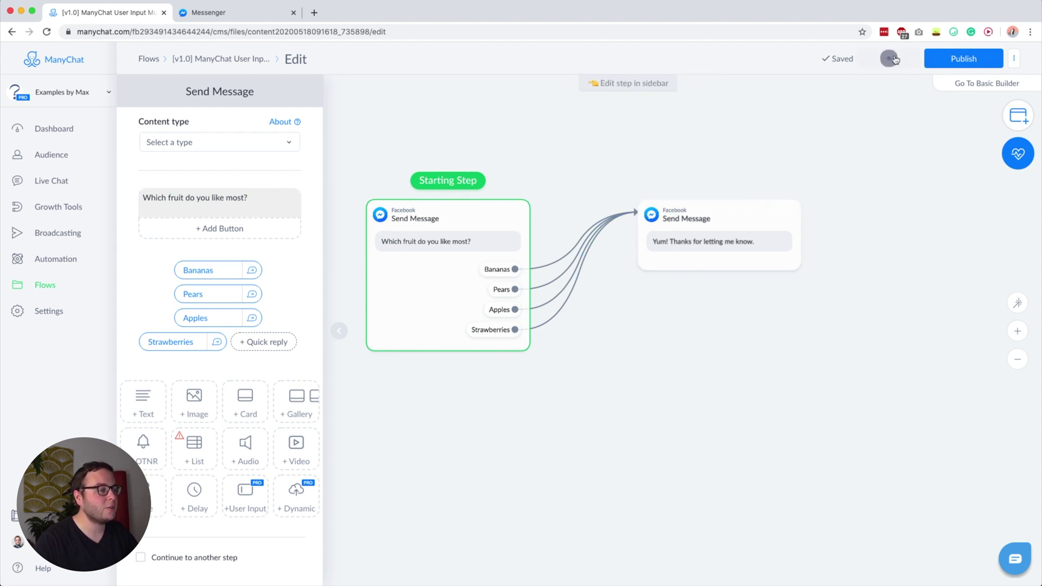
click(262, 14)
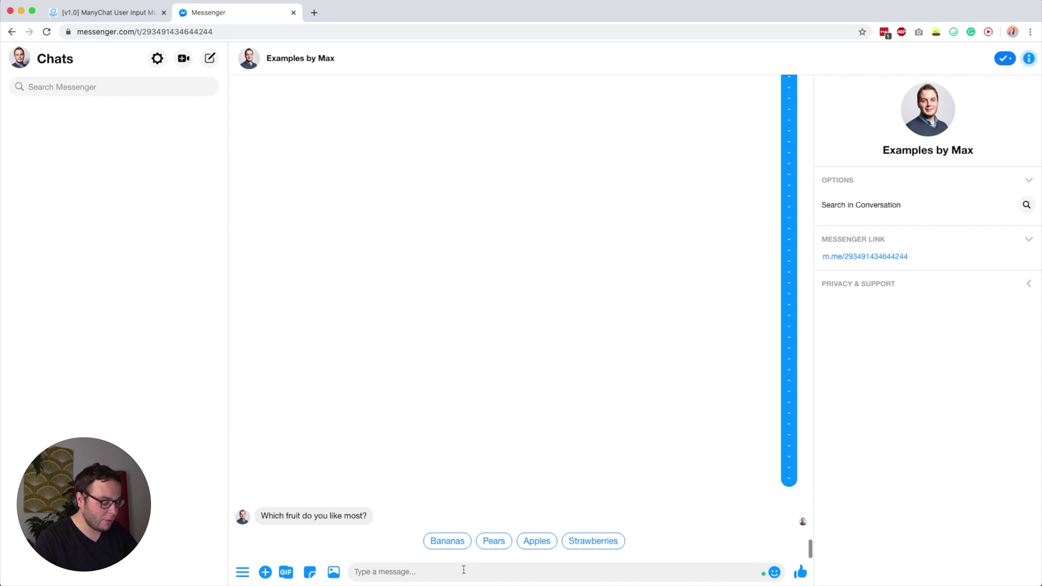
text(apple)
key(Return)
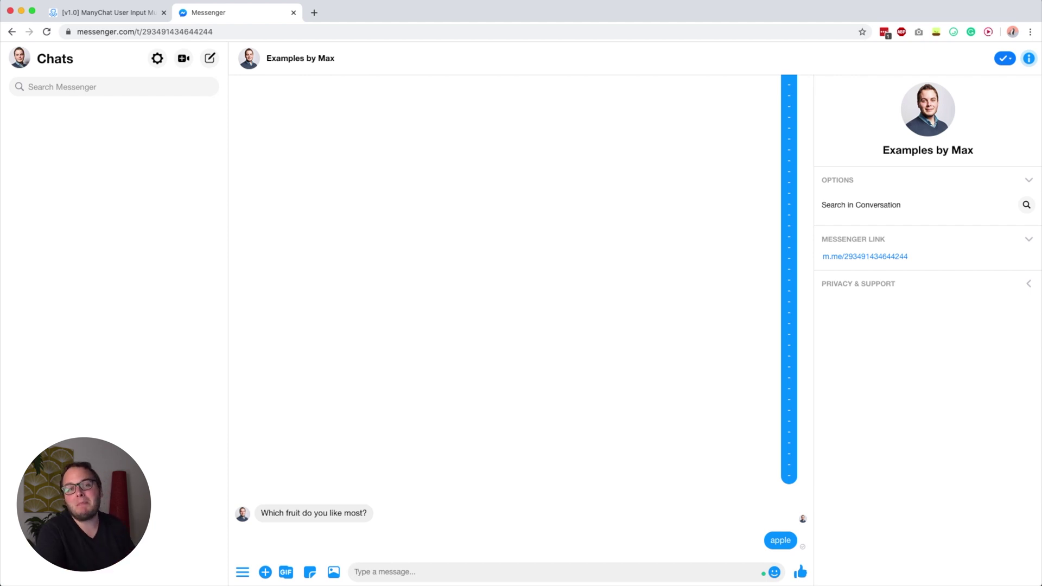
Step: Return to the ManyChat flow and add a Send Message step beside the unconnected "Yum! Thanks for letting me know." message
click(146, 14)
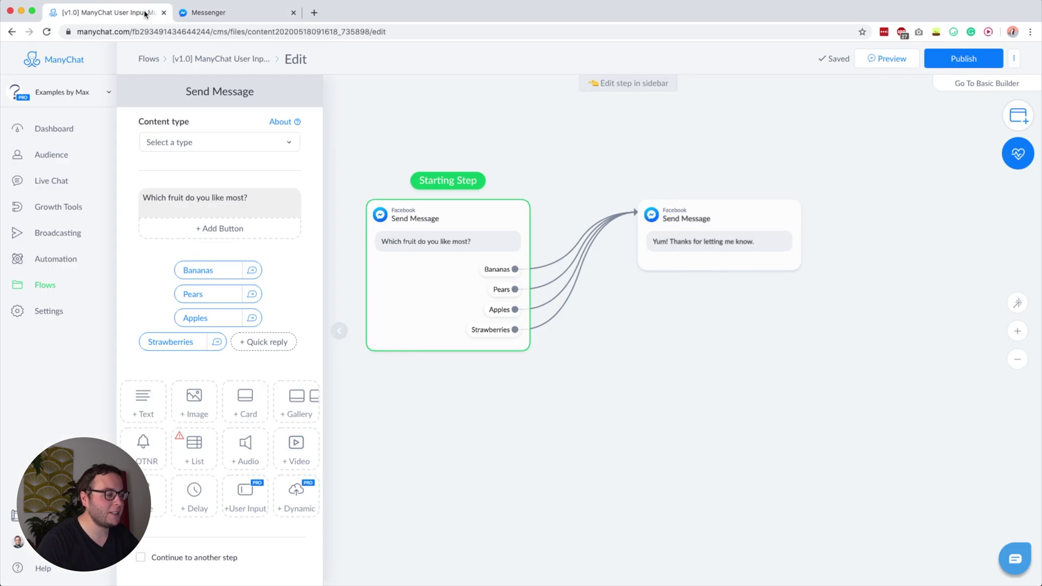
click(692, 386)
drag(687, 455, 686, 306)
scroll(690, 305, down, 2)
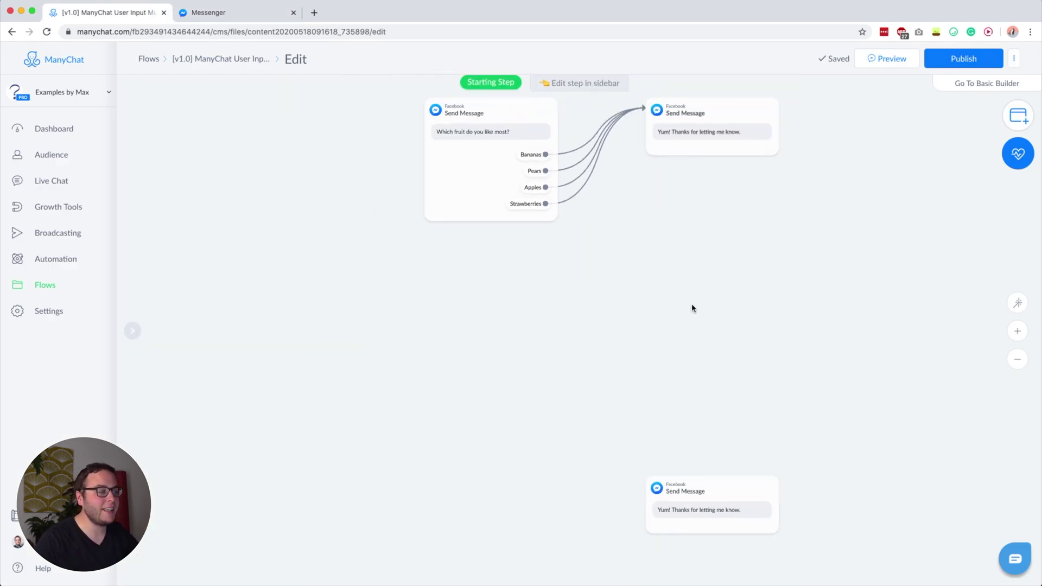
scroll(913, 284, down, 1)
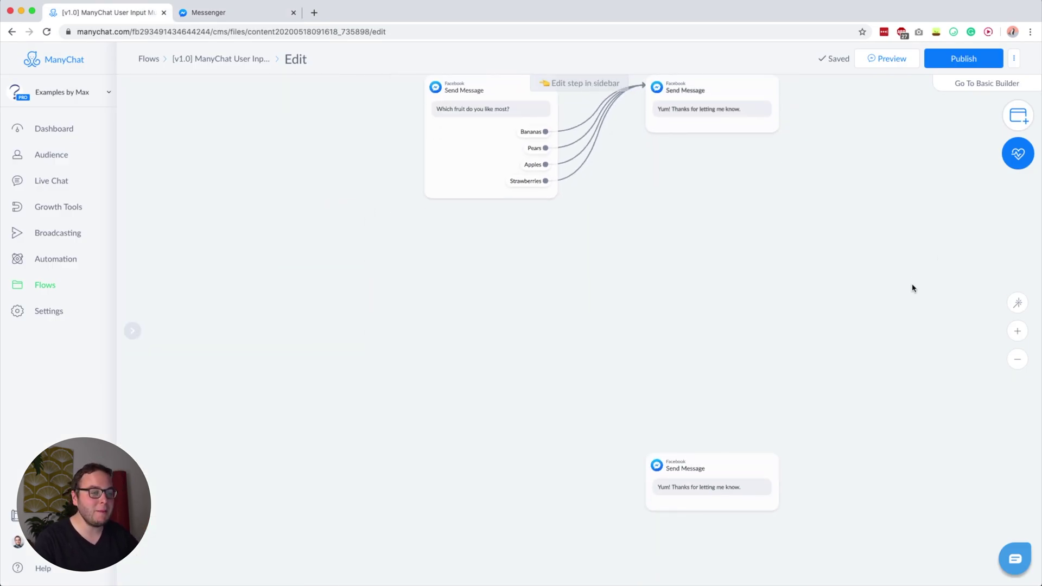
right_click(408, 436)
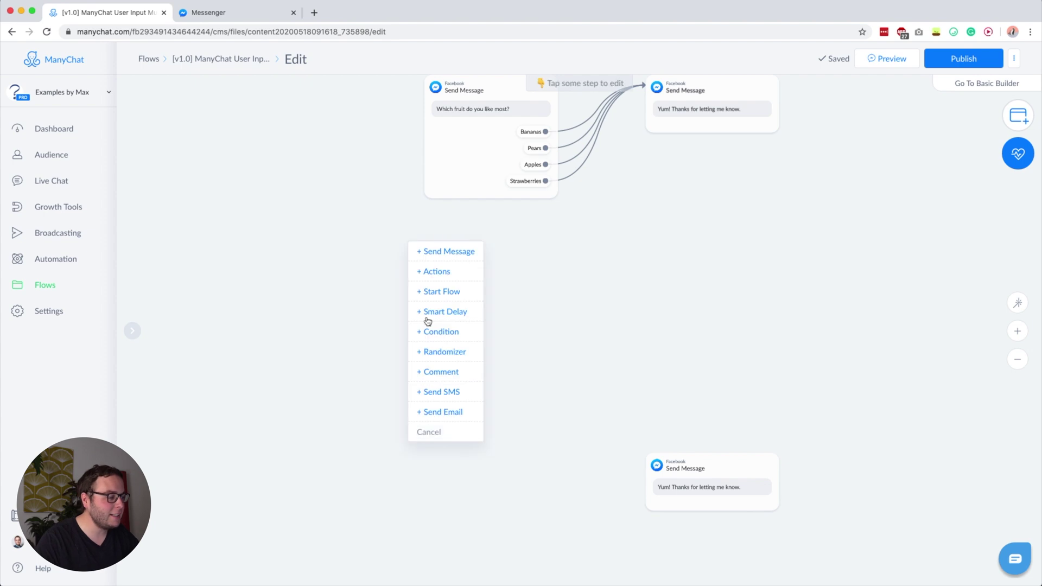
click(426, 251)
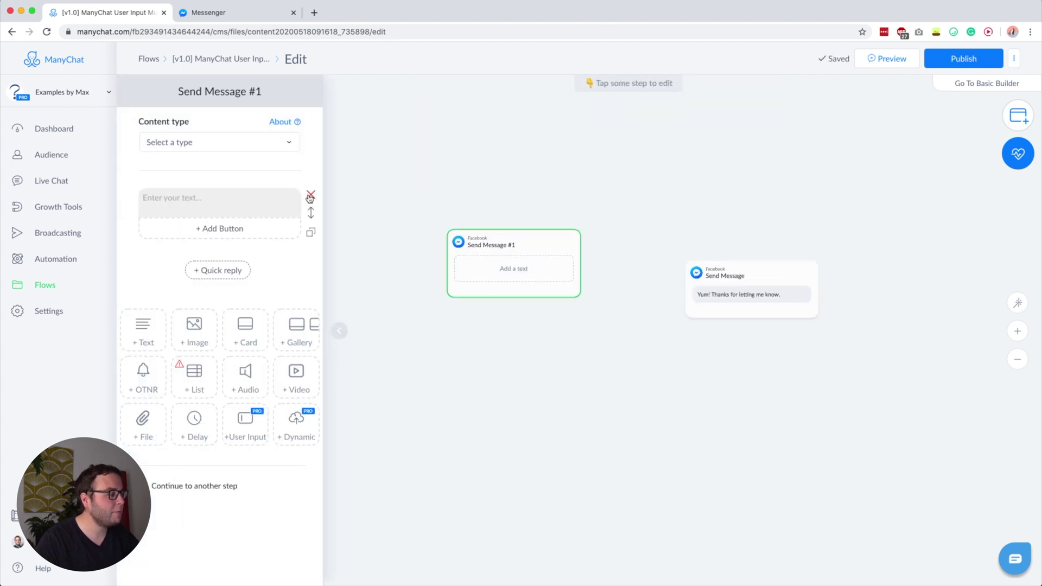
Step: Replace the new step's empty text block with a User Input block, moving the step closer to the "Yum!" message
click(309, 195)
drag(572, 275, 595, 299)
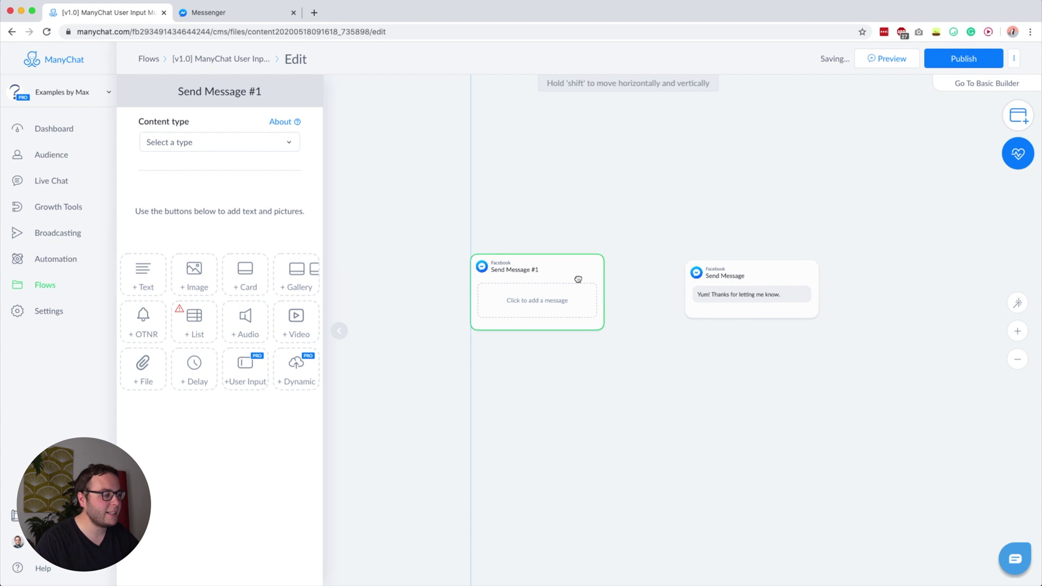
scroll(422, 186, up, 3)
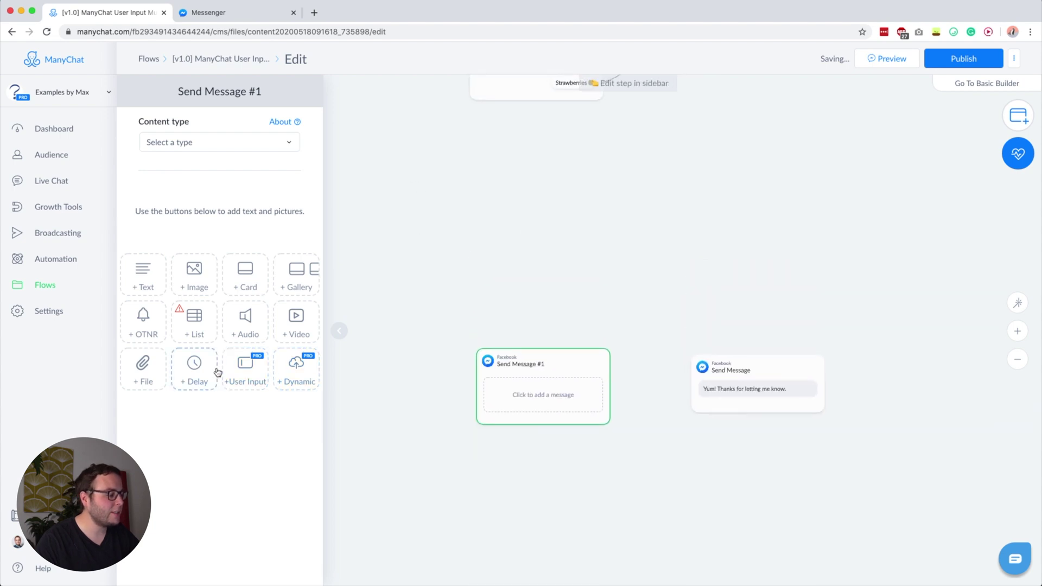
click(256, 362)
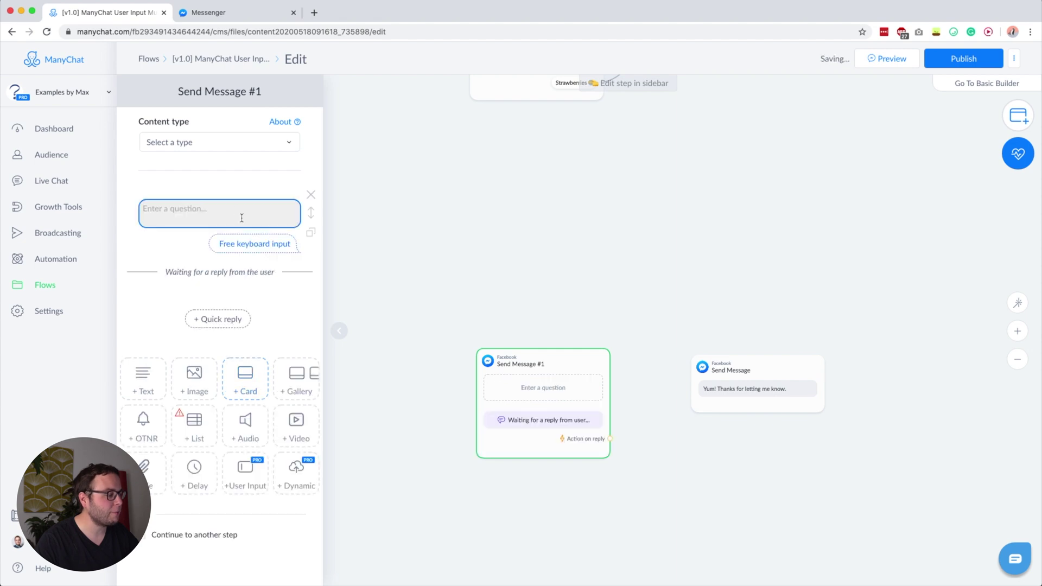
Step: Set the user input question's reply type to Multiple Choice
click(212, 209)
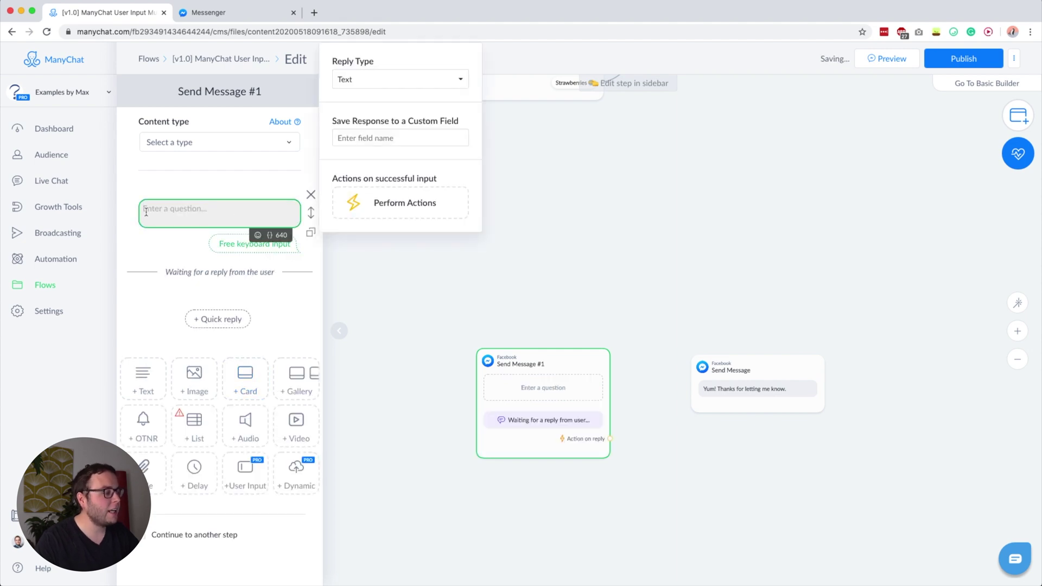
click(381, 81)
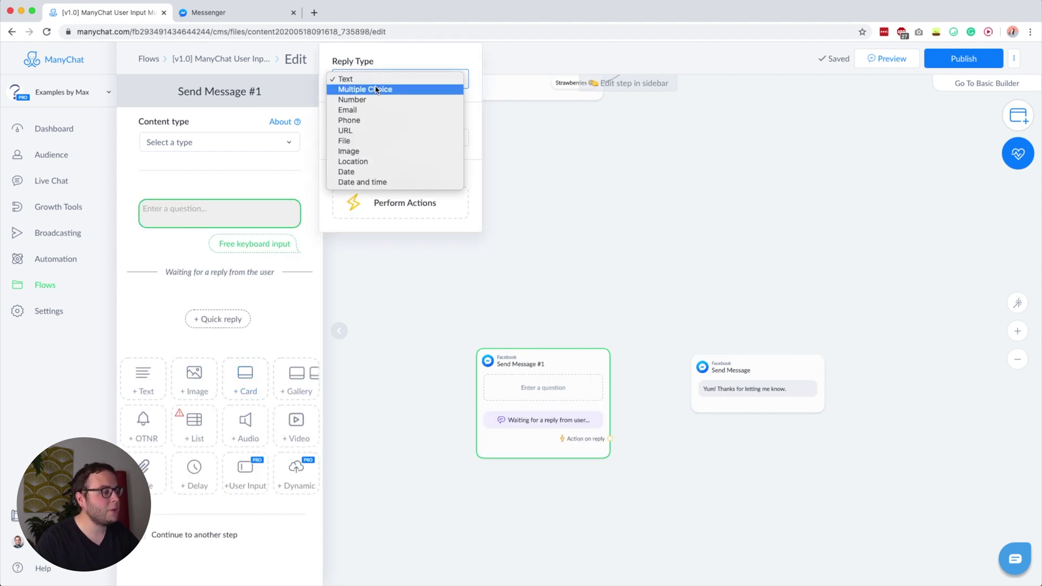
click(345, 90)
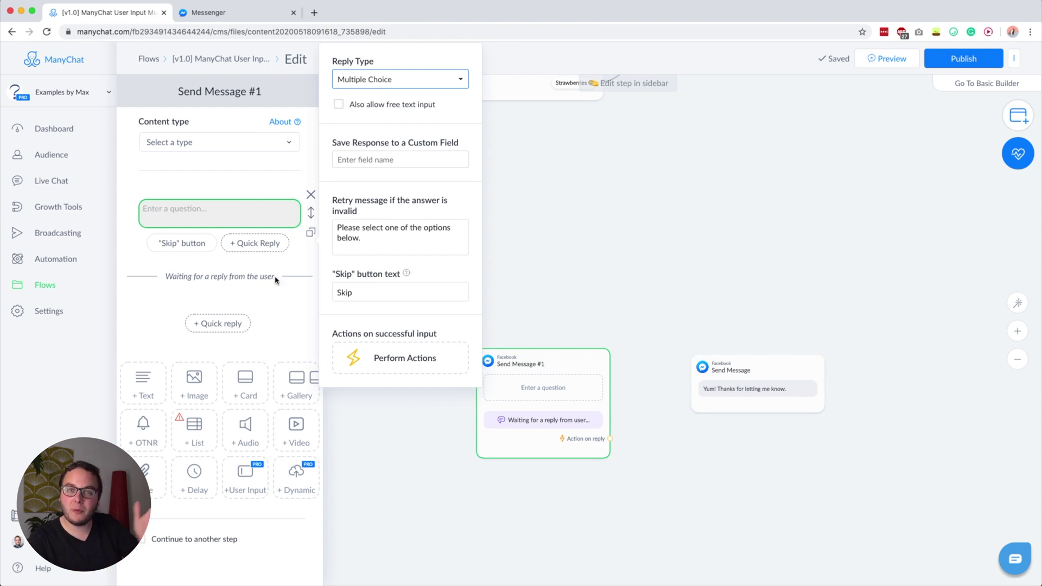
click(205, 209)
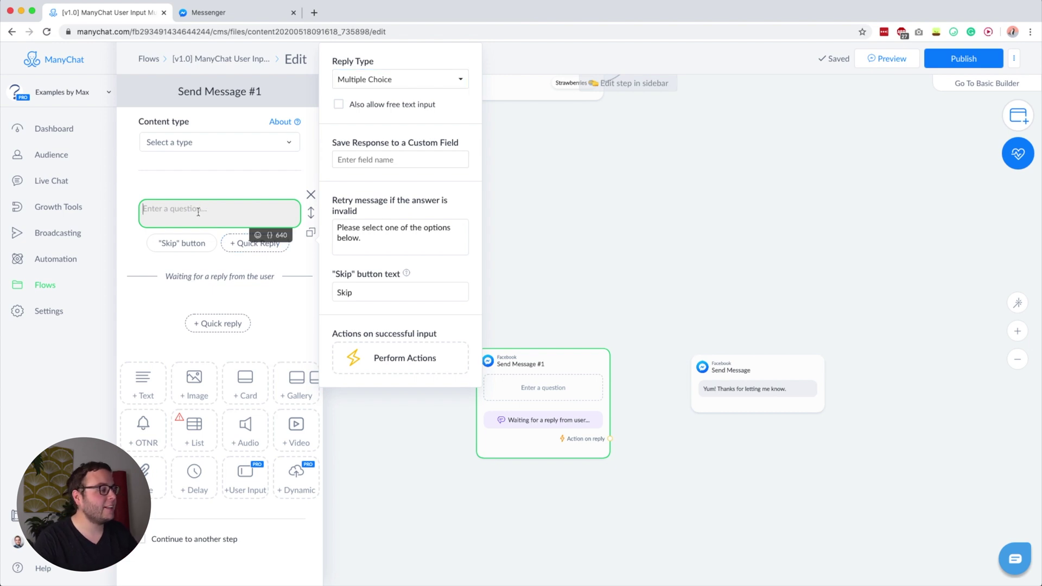
click(357, 83)
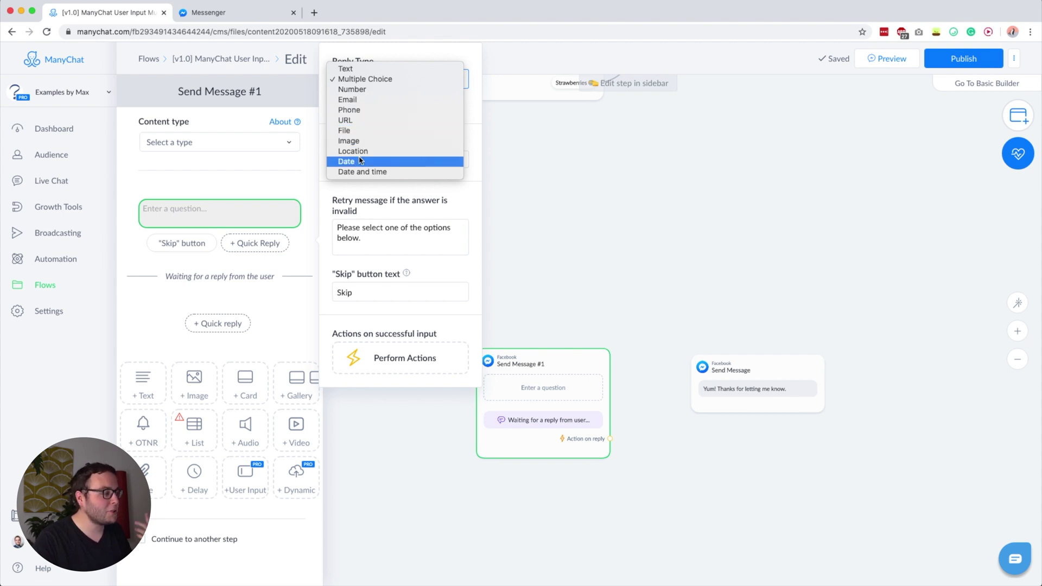
click(350, 79)
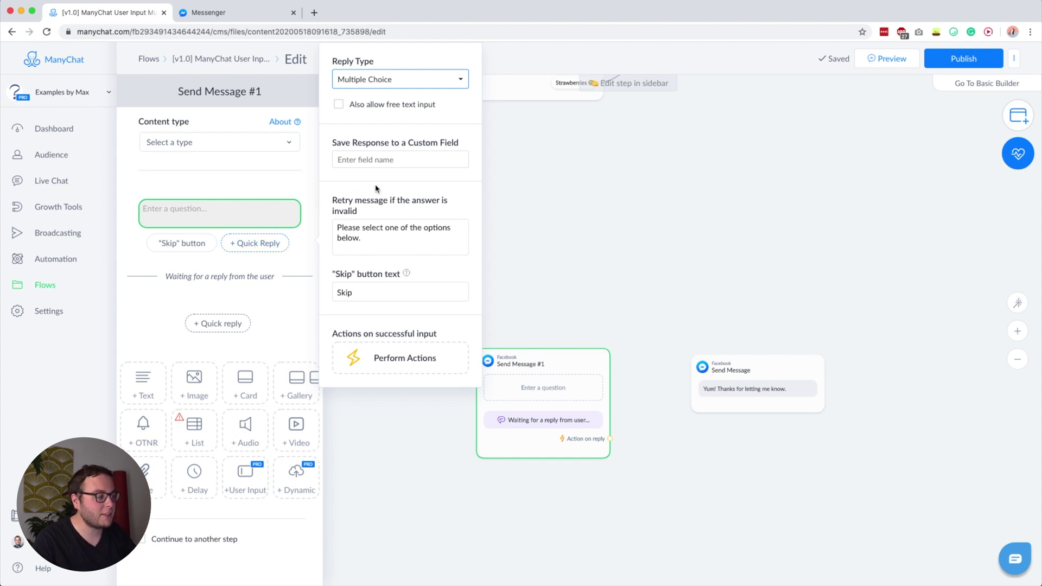
Step: Remove the Skip option from the multiple-choice question by clearing its button text
drag(332, 200, 363, 219)
click(354, 198)
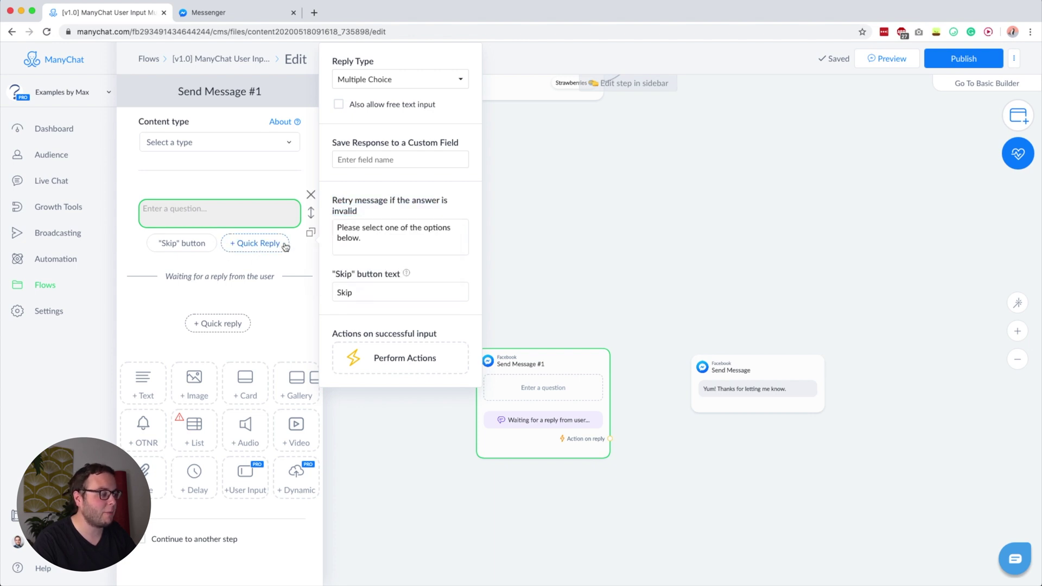
click(349, 228)
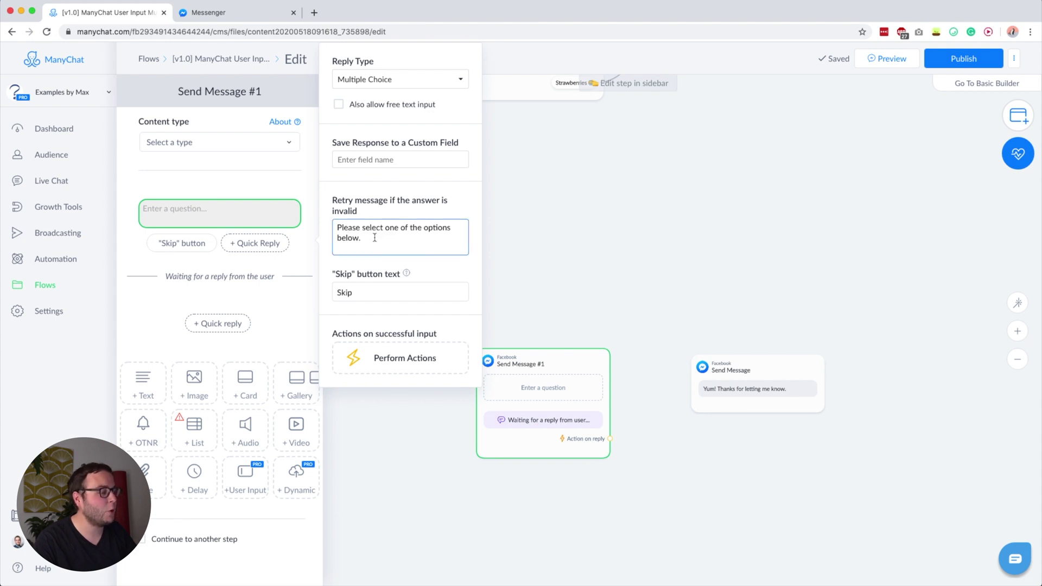
double_click(350, 292)
key(BackSpace)
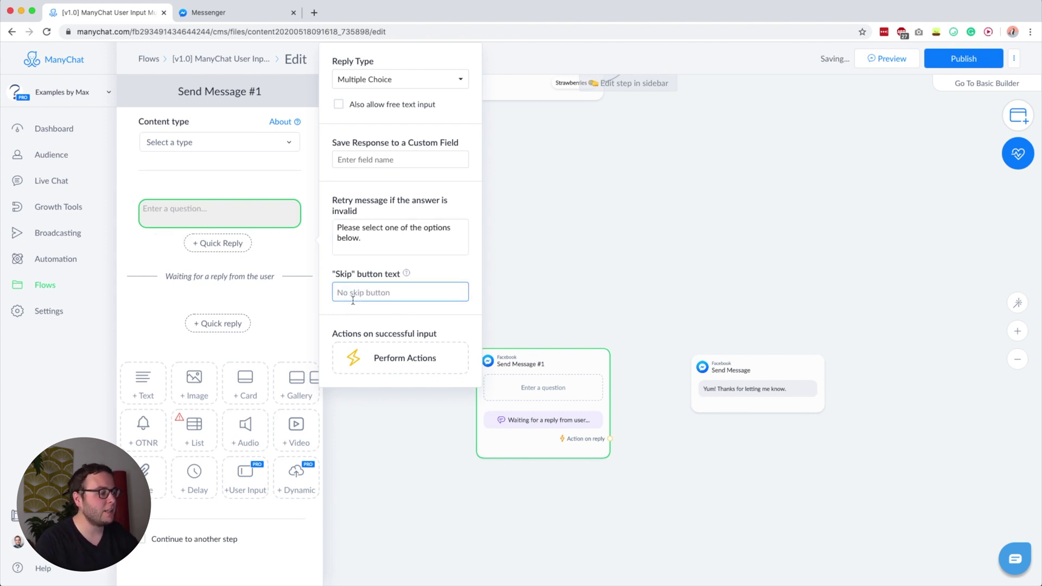
click(375, 193)
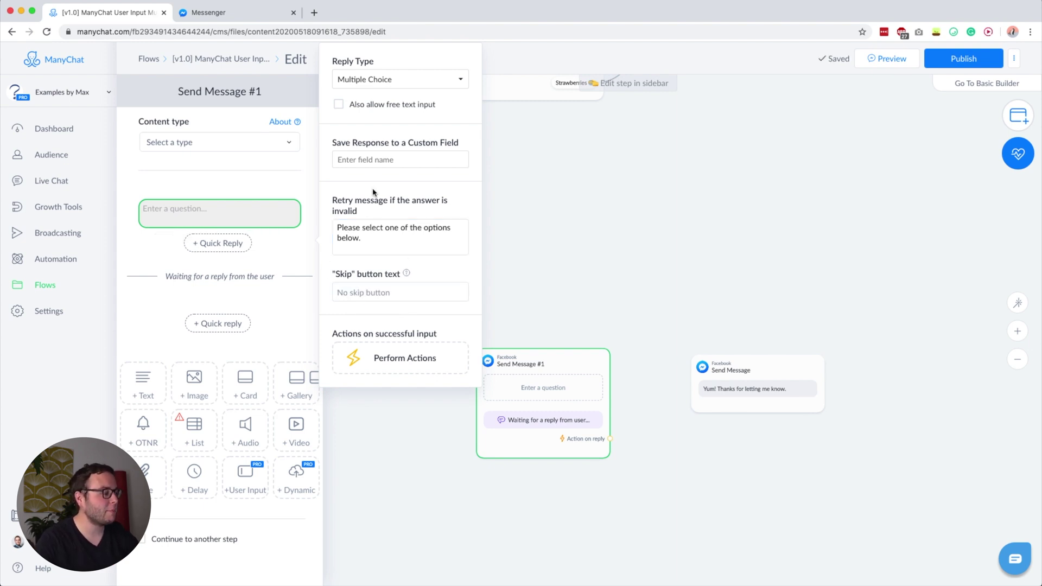
Step: Enter "Which fruit do you like most?" as the question of the User Input block
click(185, 220)
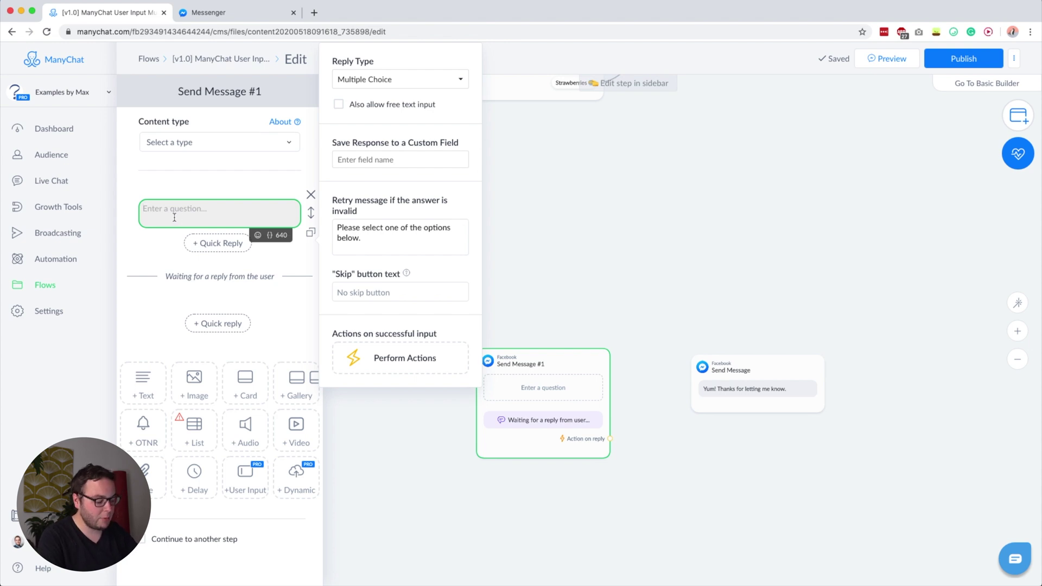
text(Which frui t do)
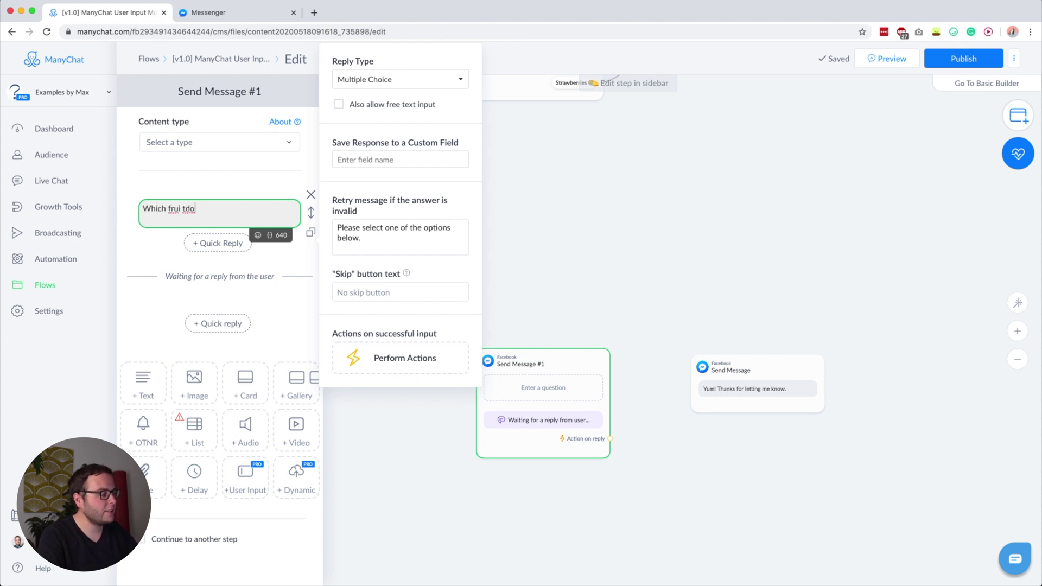
key(BackSpace)
key(BackSpace)
key(BackSpace)
key(BackSpace)
key(BackSpace)
text(t do you l)
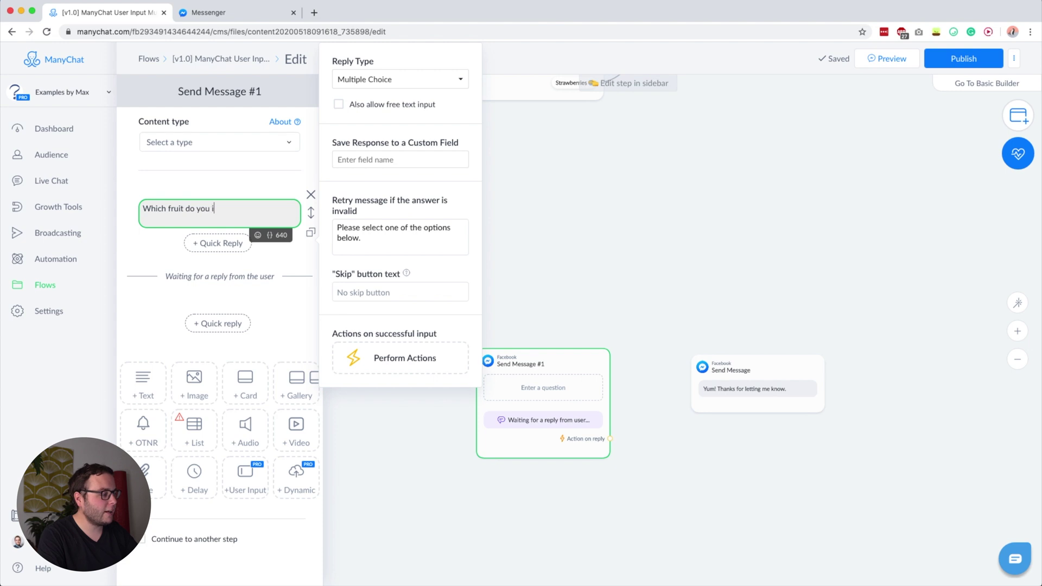
text(ike most?)
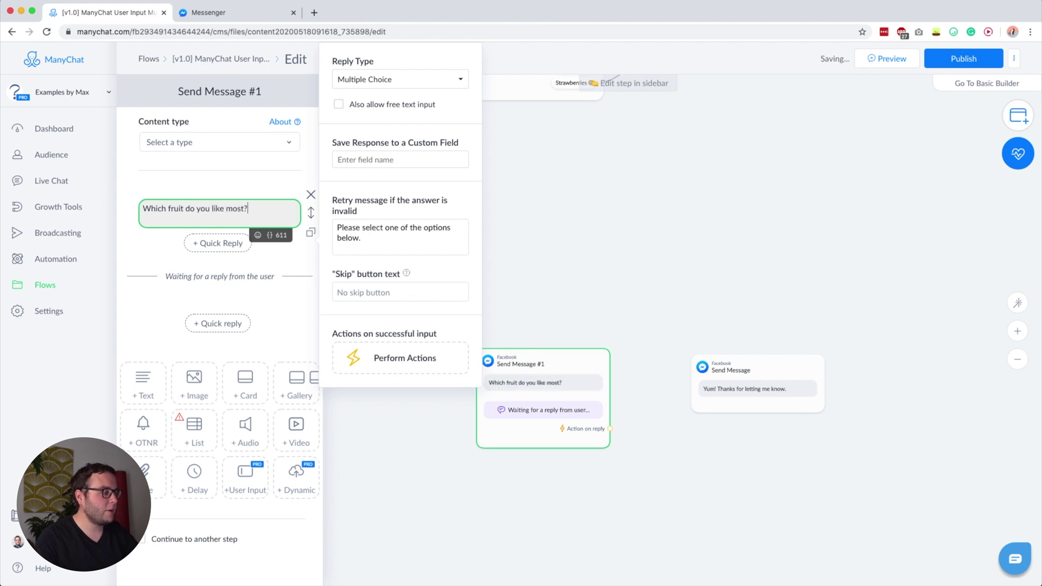
Step: Add the replies Bananas, Apples, Pears and Strawberries to the "Which fruit do you like most?" question
click(200, 247)
text(Bananas)
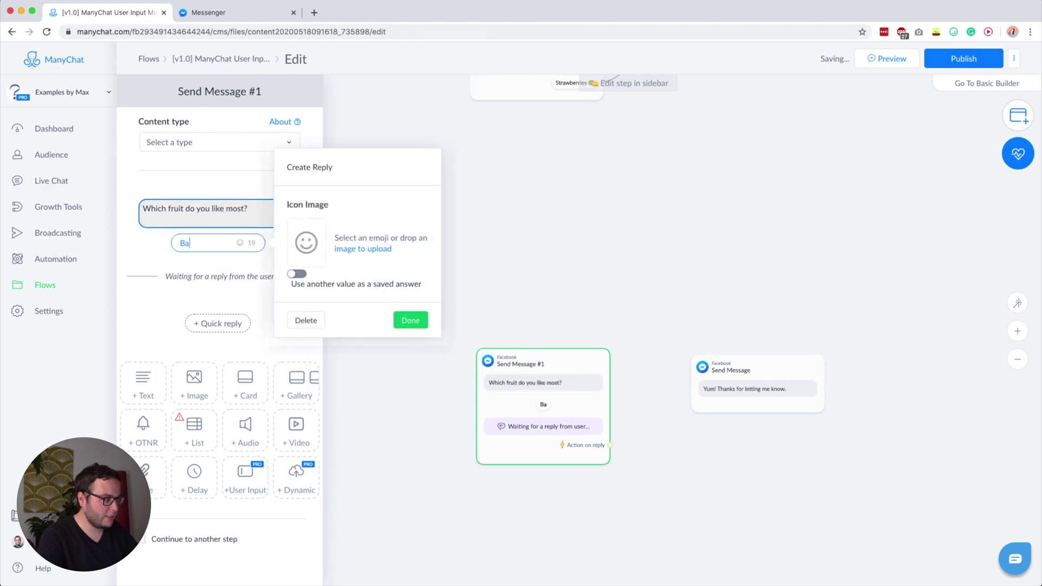
click(411, 320)
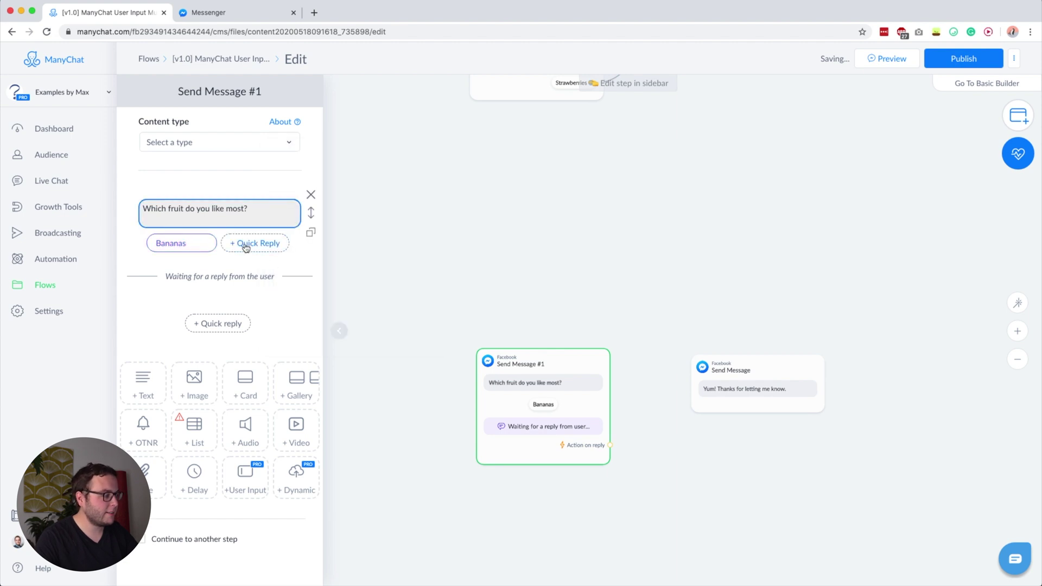
click(251, 243)
text(Apples)
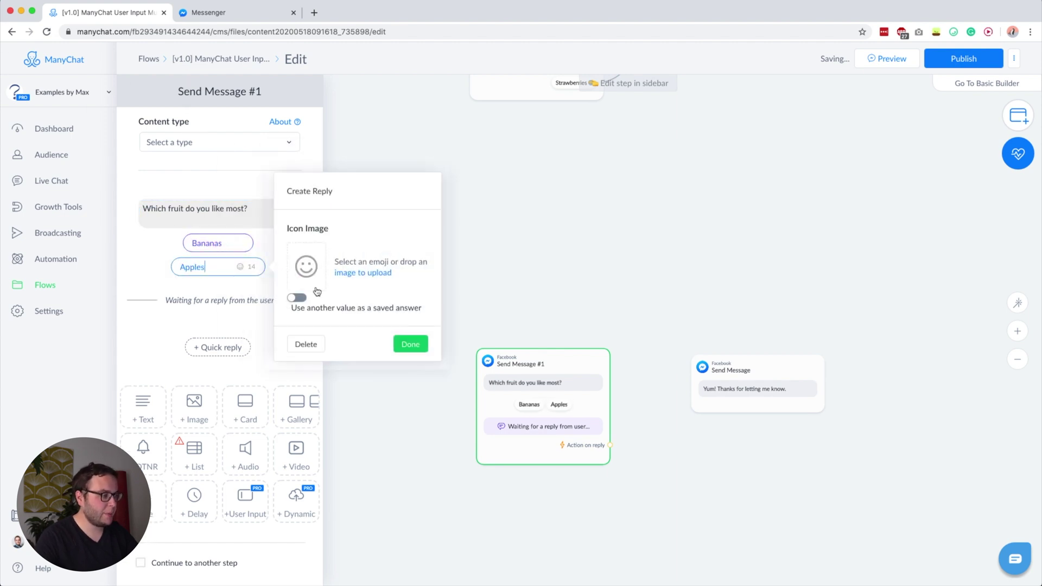
click(411, 344)
click(200, 272)
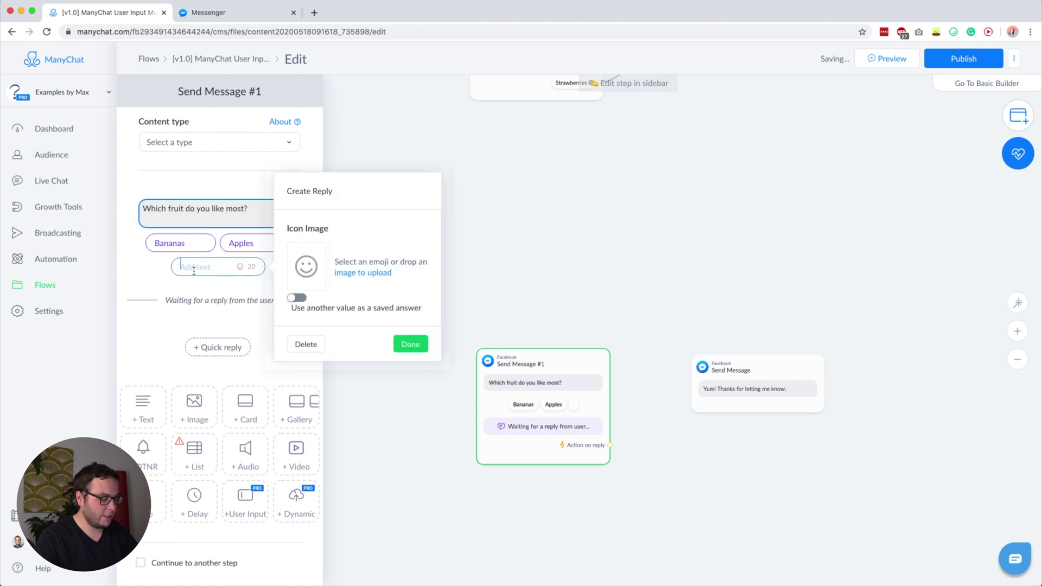
text(Pears)
click(426, 344)
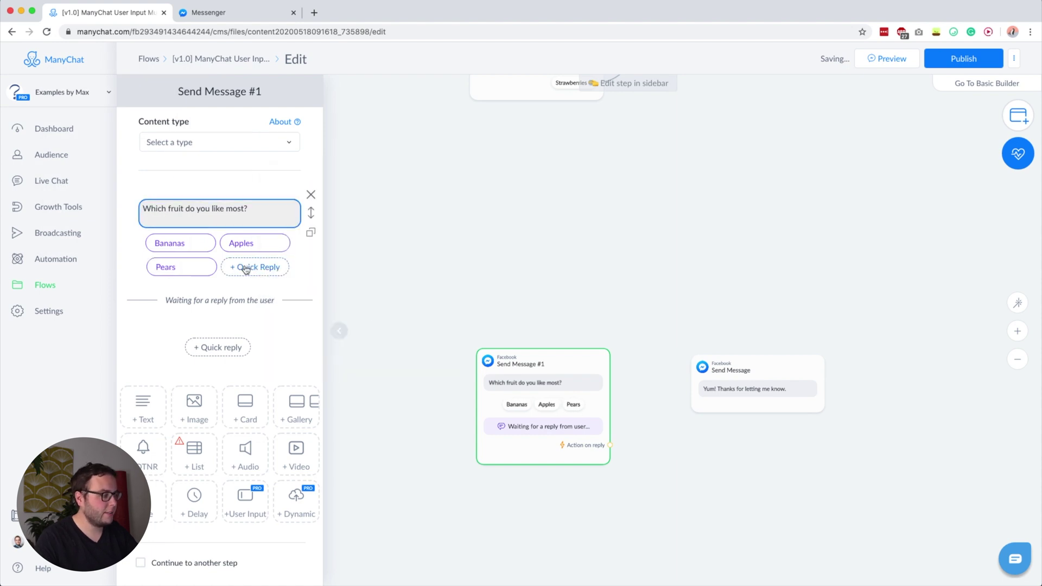
click(251, 266)
text(Strawberries)
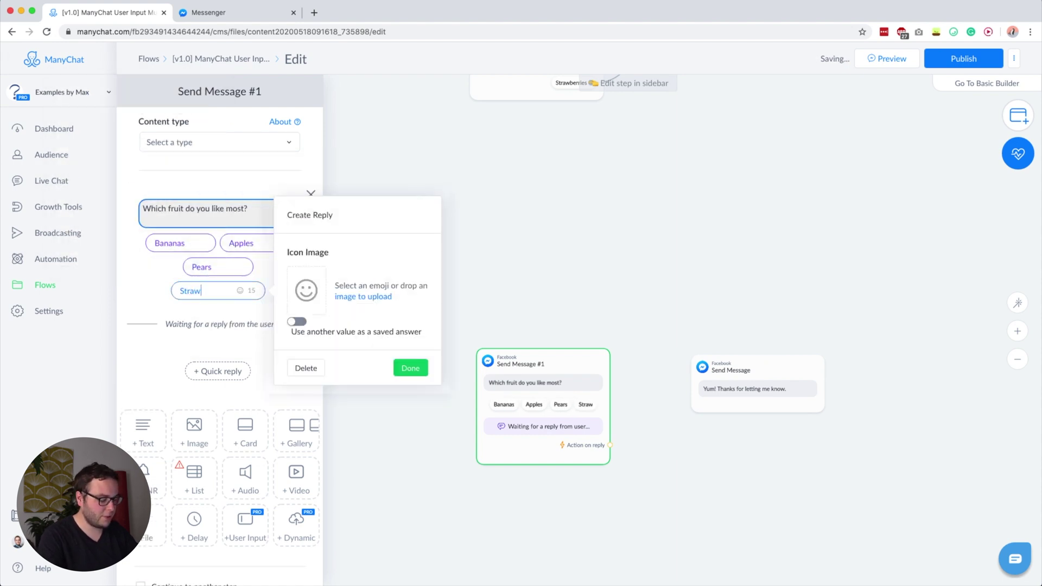
click(410, 368)
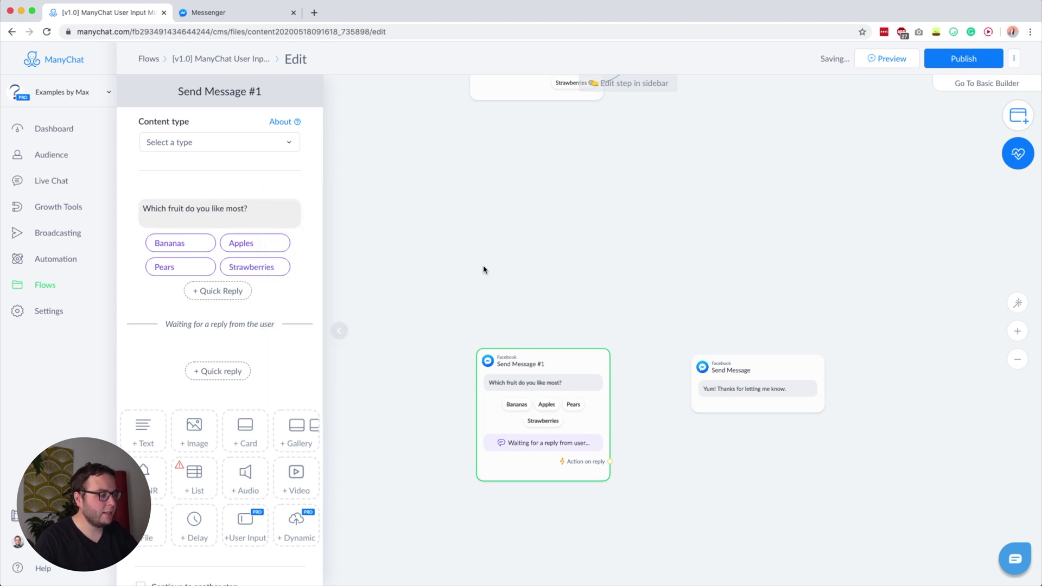
Step: Make Send Message #1 the flow's starting step instead of the original quick-reply message
click(483, 266)
scroll(583, 170, up, 3)
drag(598, 261, 538, 540)
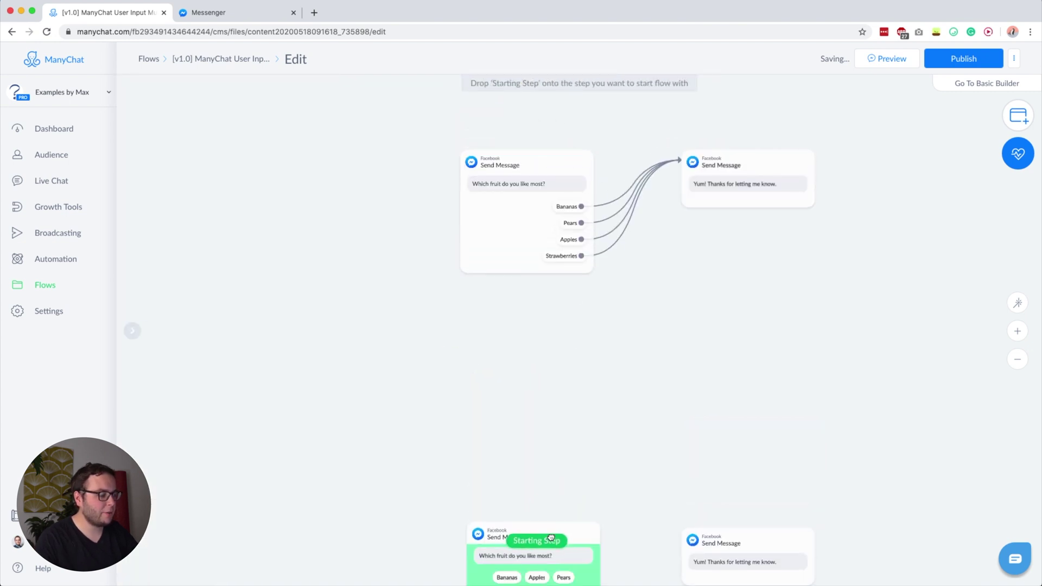
Step: Examine the fruit question's user input settings and the marker showing where the flow waits for a reply
scroll(641, 163, down, 5)
click(522, 272)
click(522, 273)
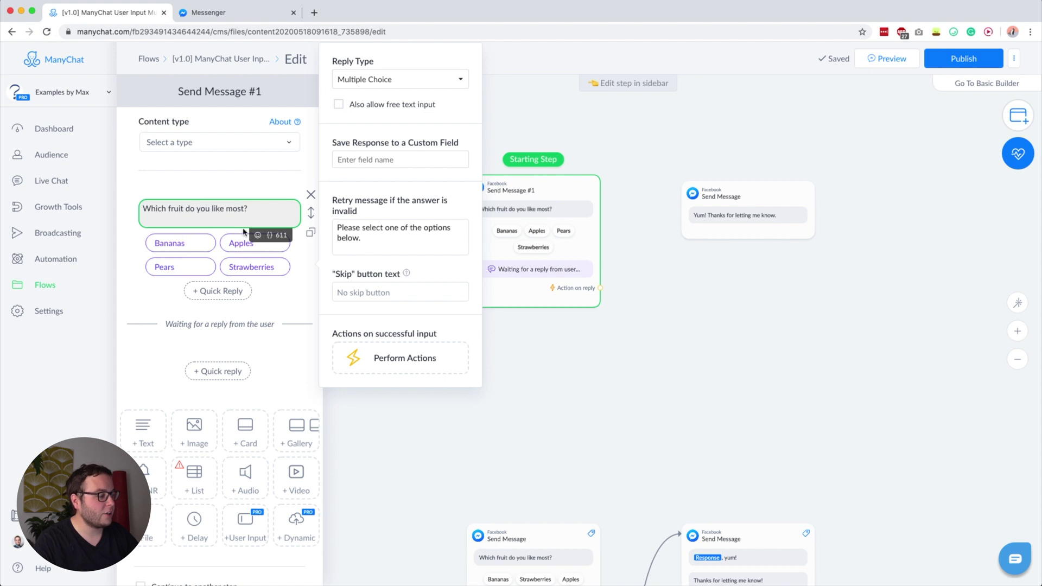
double_click(179, 326)
drag(194, 326, 271, 322)
scroll(270, 320, down, 1)
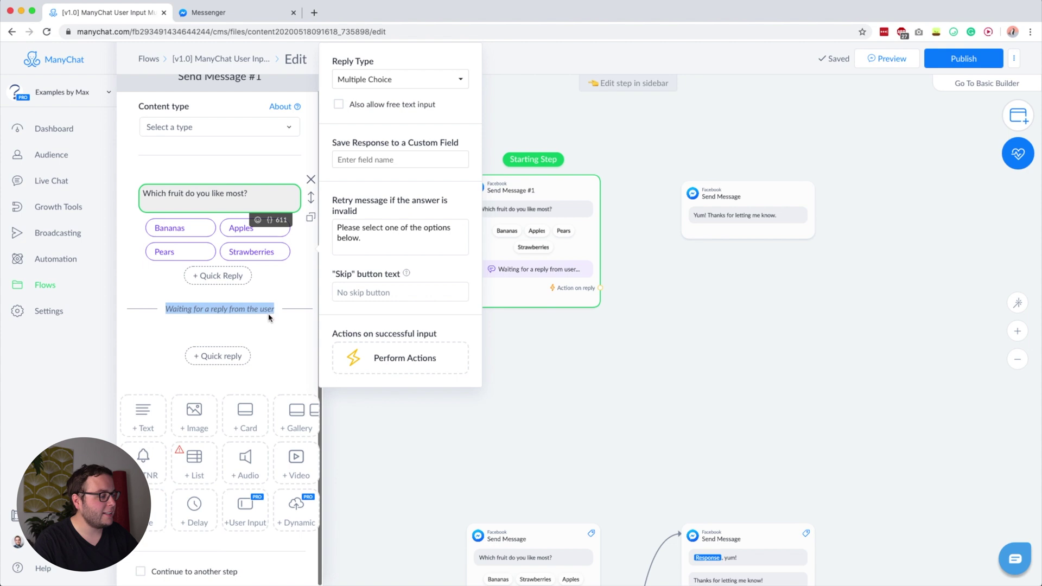
click(268, 314)
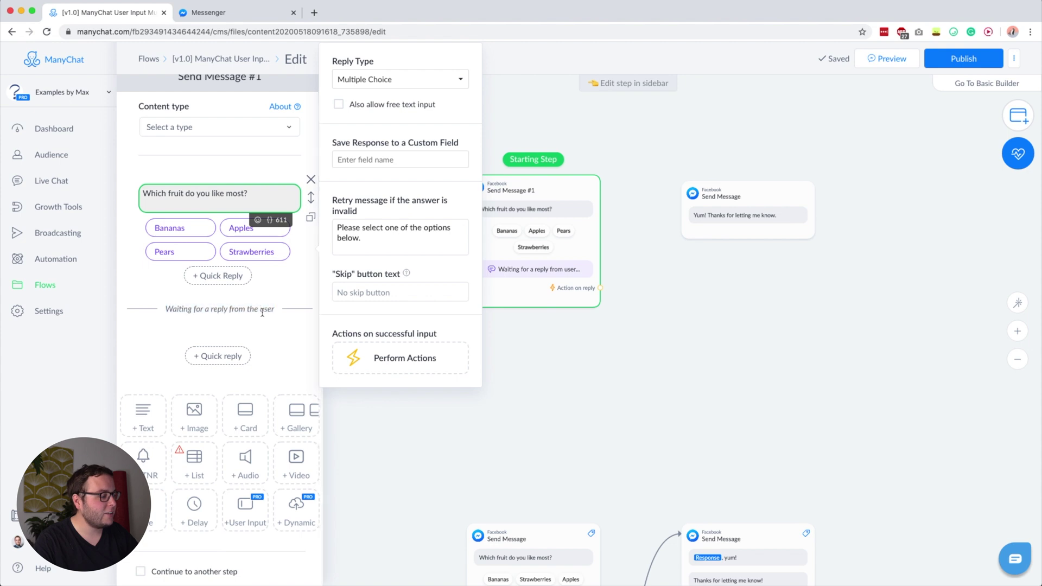
Step: Continue Send Message #1 to the "Yum! Thanks for letting me know." message and publish the flow
click(209, 578)
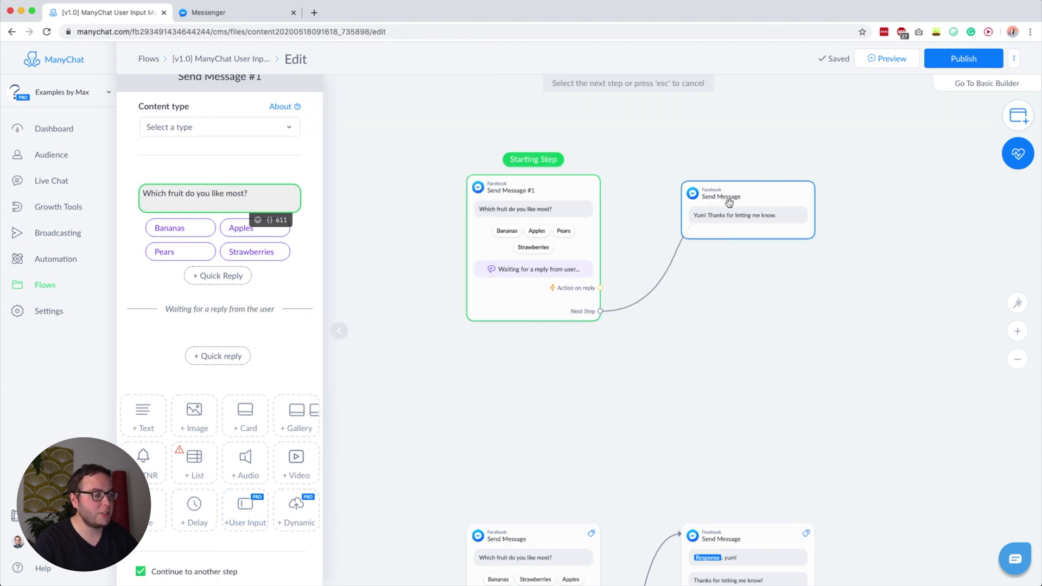
click(752, 215)
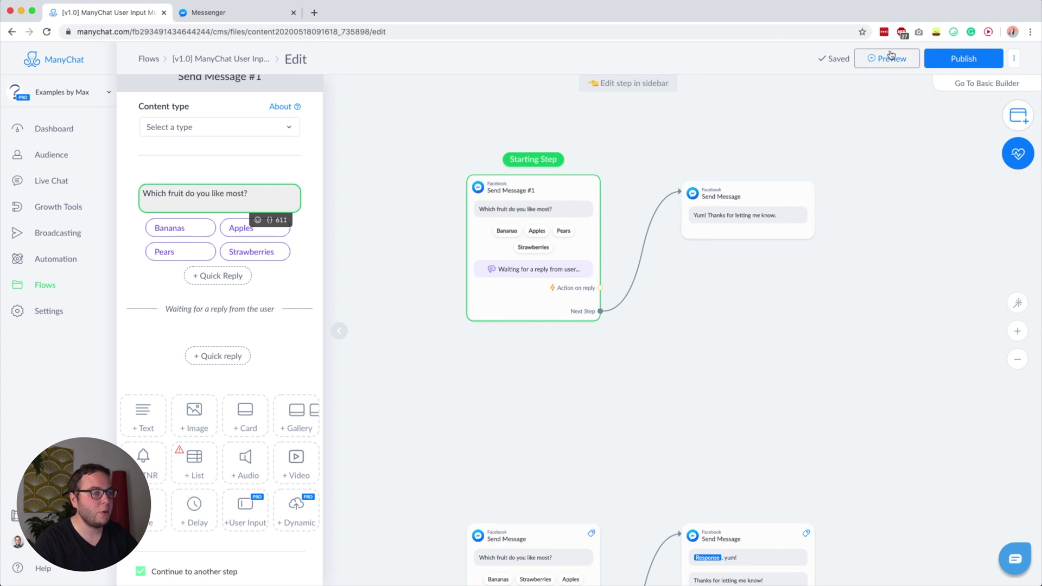
click(963, 59)
Step: Preview the flow in Messenger, answering the fruit question with the free text "apple" and then the Apples reply
click(883, 58)
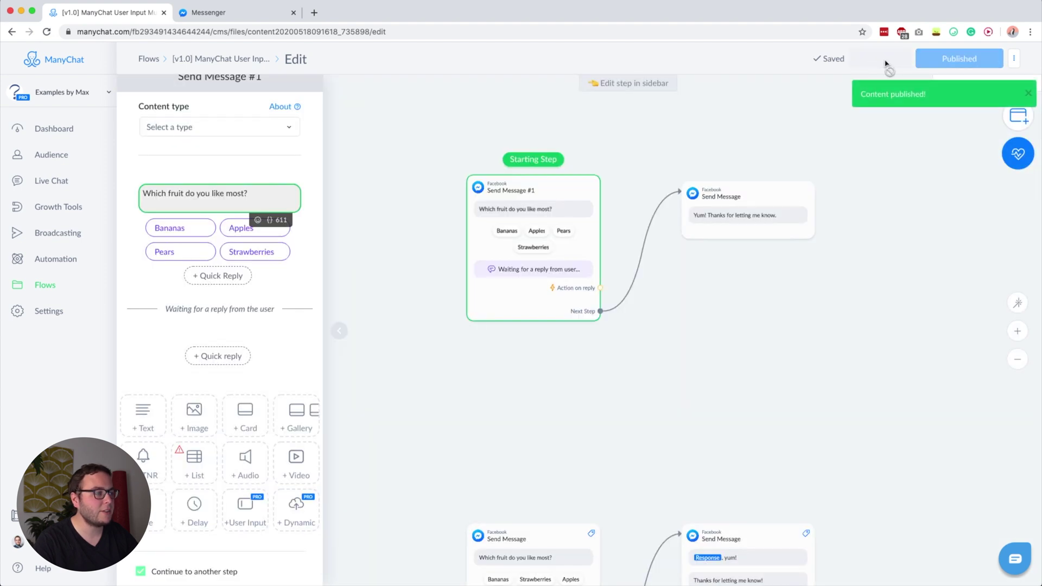
click(252, 15)
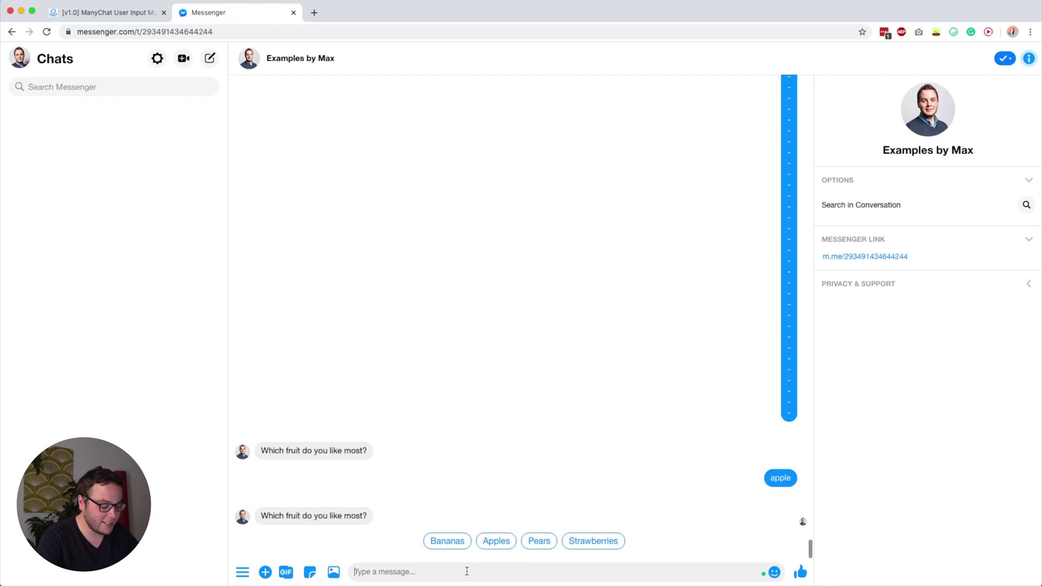
text(apple)
key(Return)
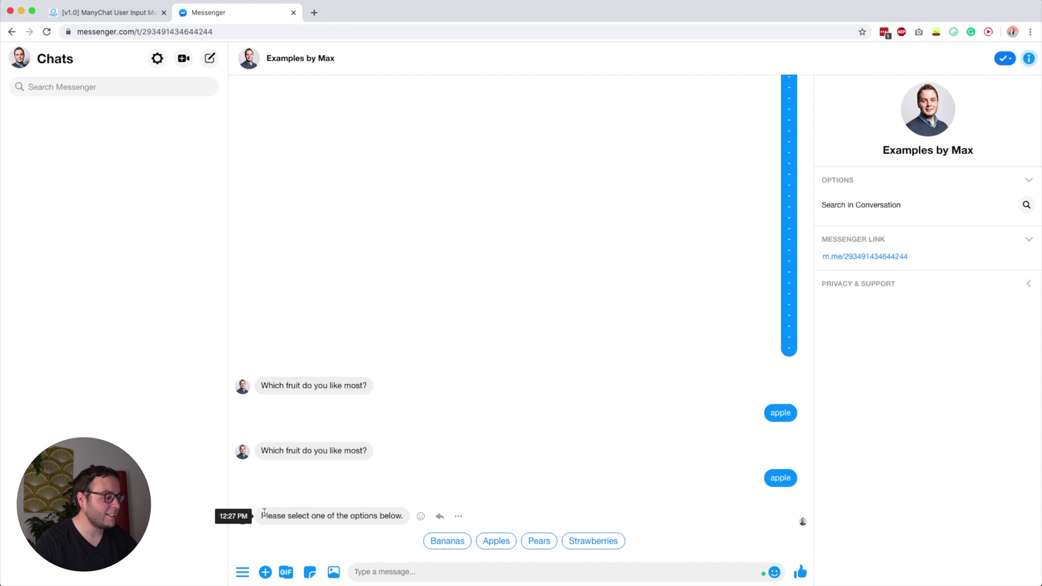
click(495, 542)
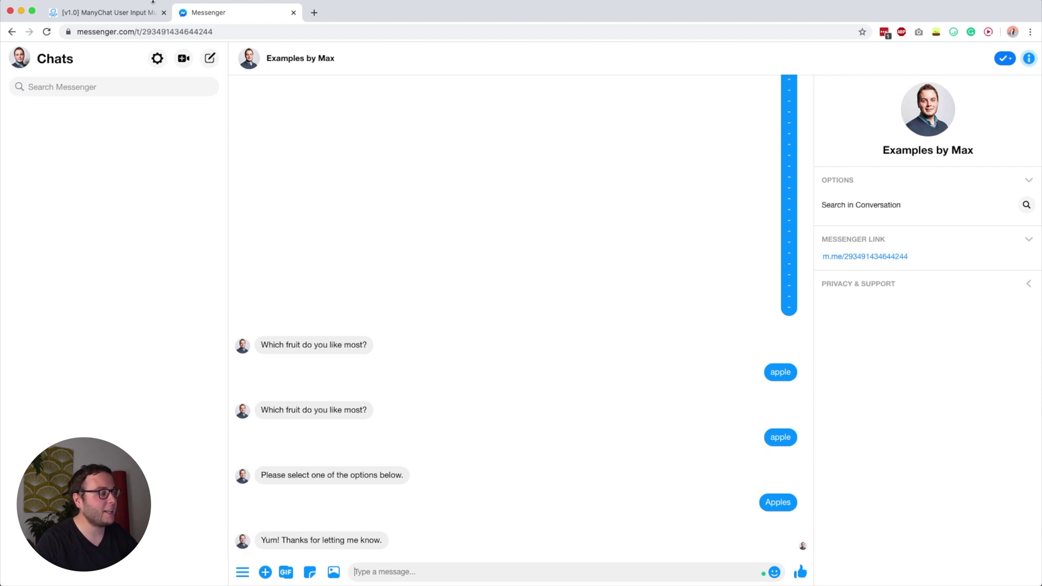
Step: Switch back to ManyChat and make the fruit question leading to the "Response, yum!" message the starting step
click(153, 2)
click(729, 310)
scroll(715, 333, down, 1)
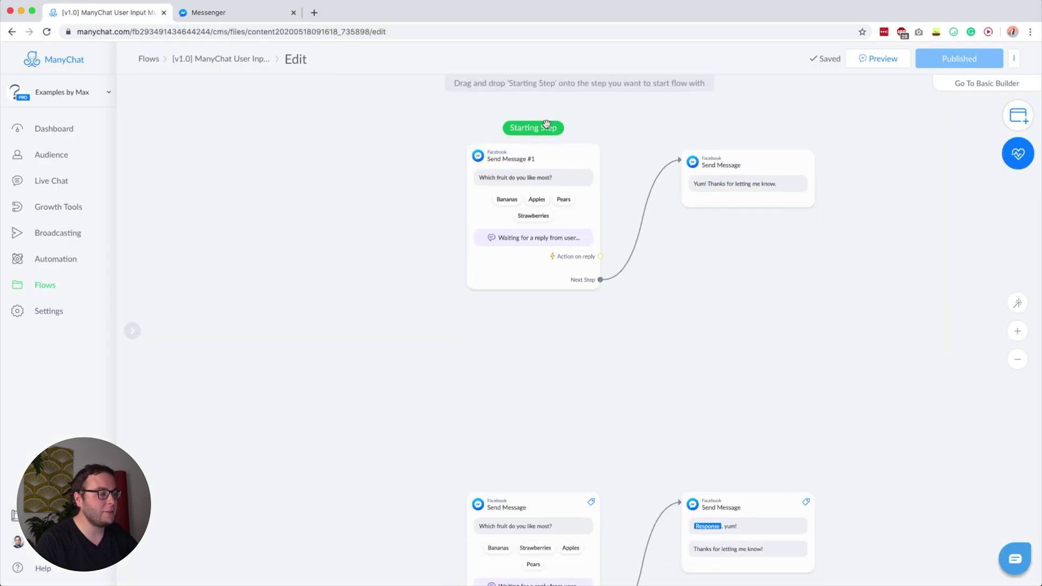
drag(546, 124, 535, 516)
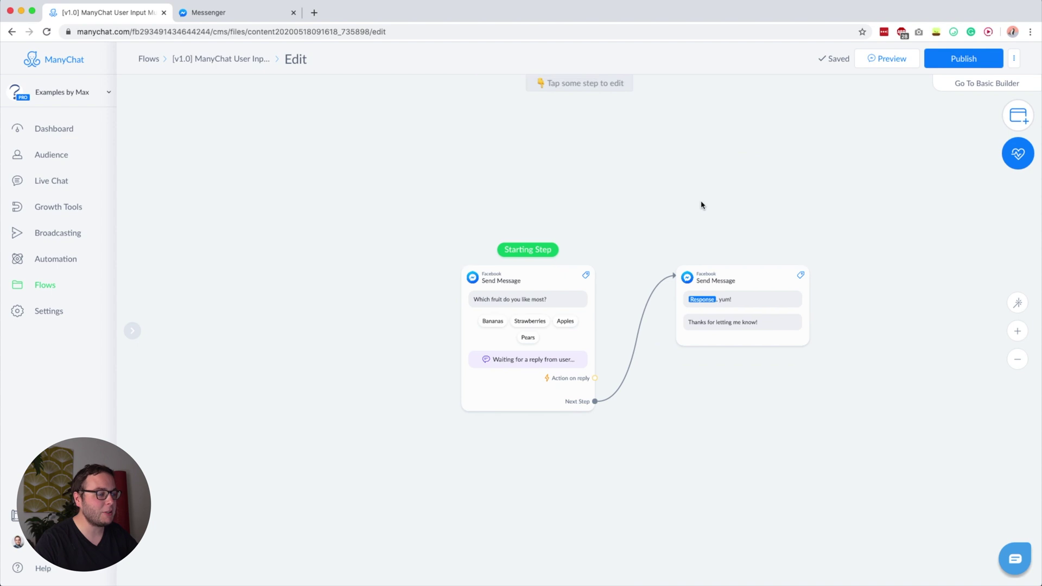
scroll(633, 235, up, 2)
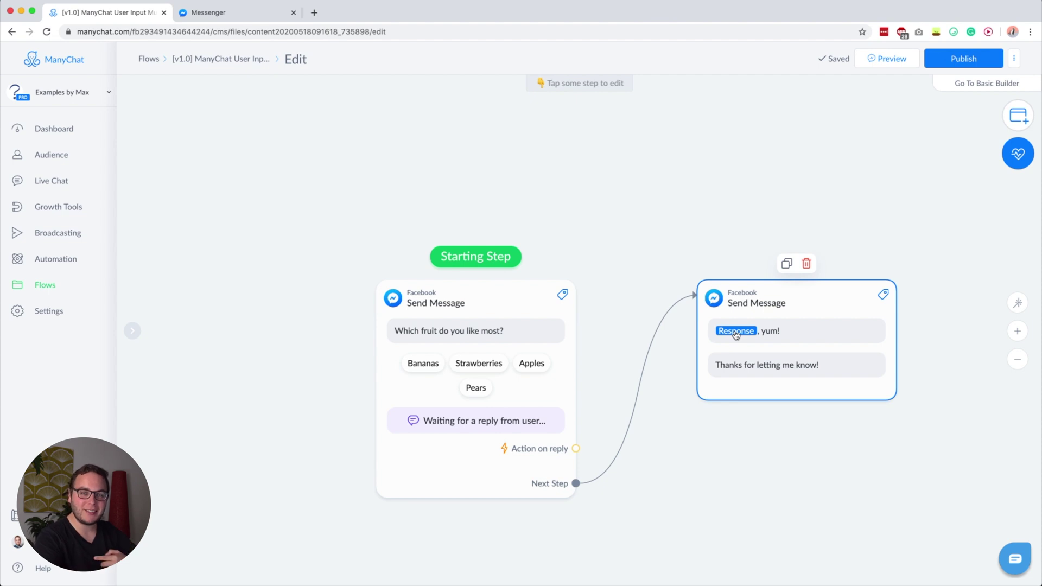
Step: Examine the starting question's user input settings for the custom field that saves the response and the retry message
click(530, 364)
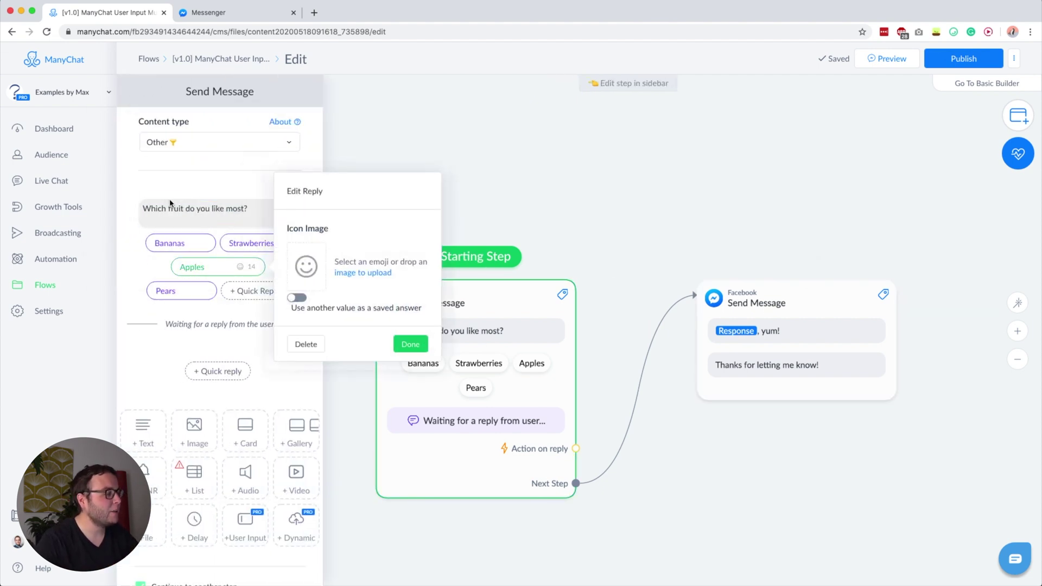
click(227, 209)
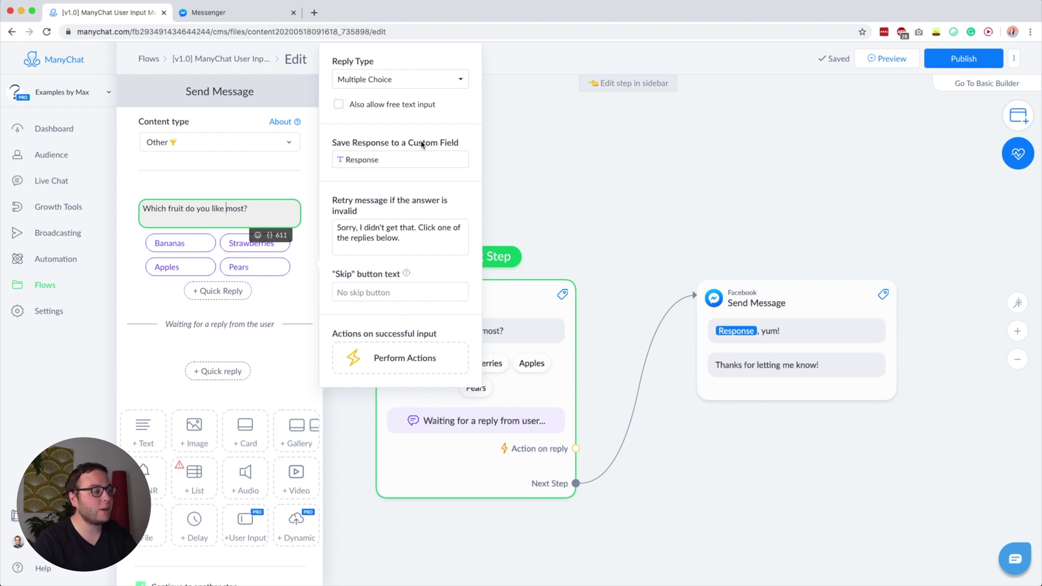
drag(459, 143, 343, 146)
click(344, 145)
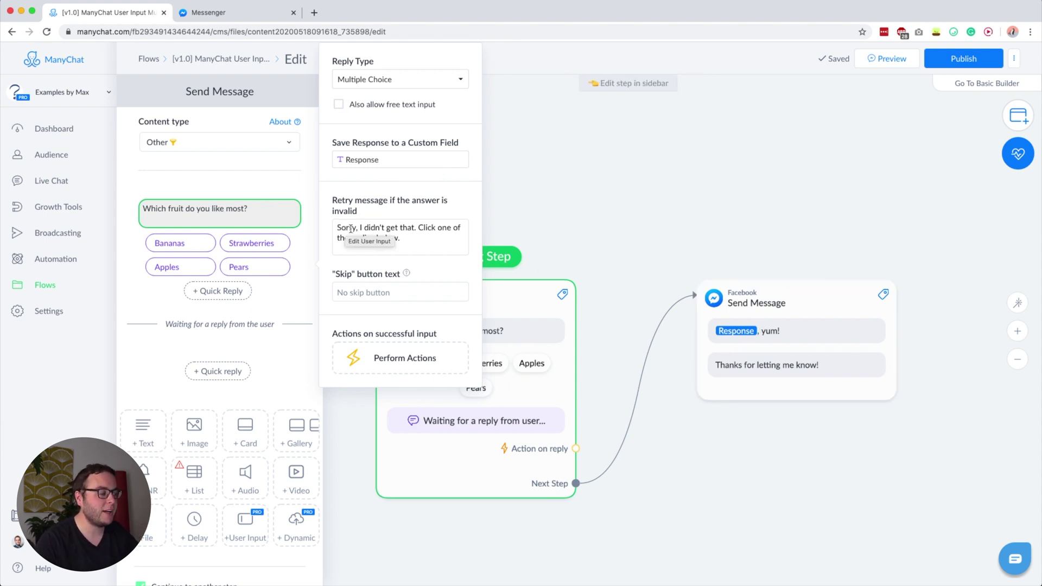
click(397, 237)
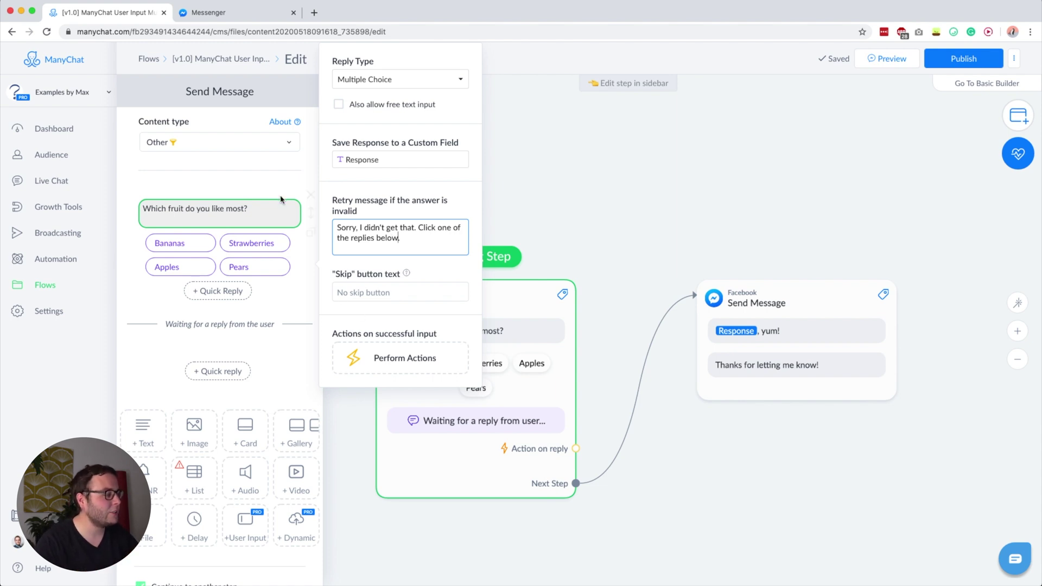
click(641, 183)
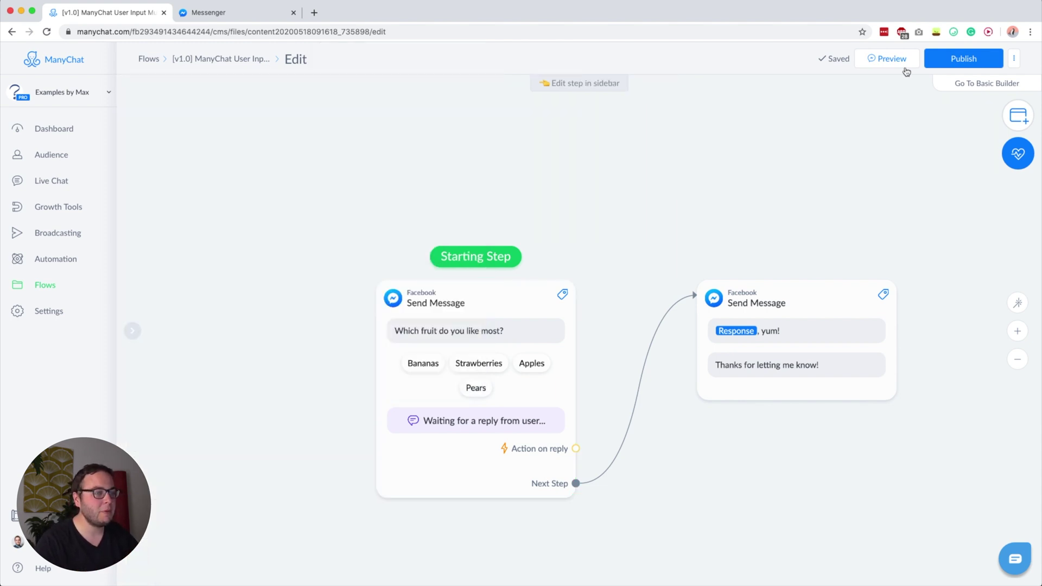
Step: Preview the flow in Messenger, answering with the invalid text "ergweruthgw" and then the Bananas reply
click(890, 58)
click(247, 13)
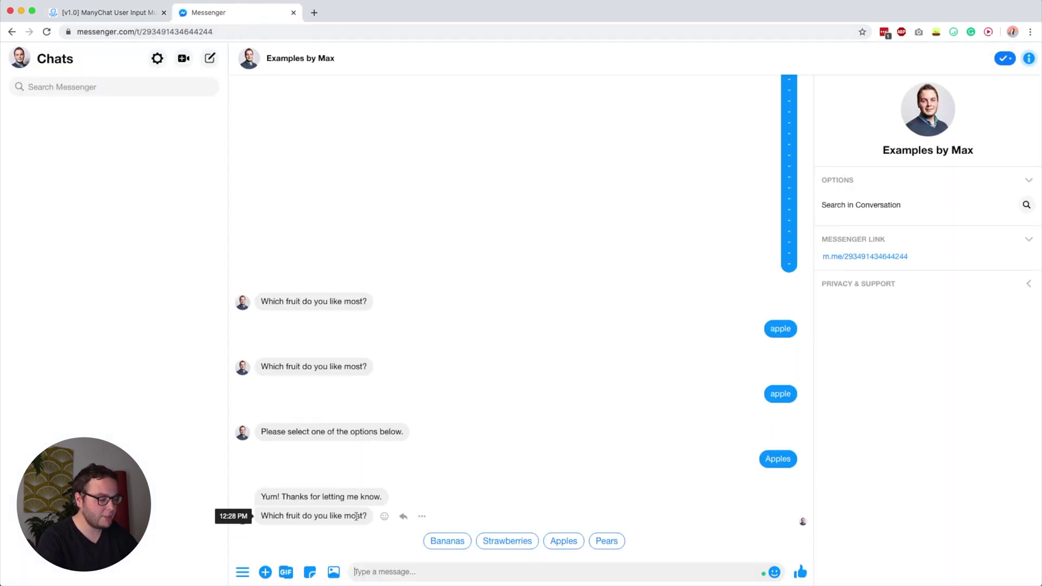
text(ergweruthgw)
key(Return)
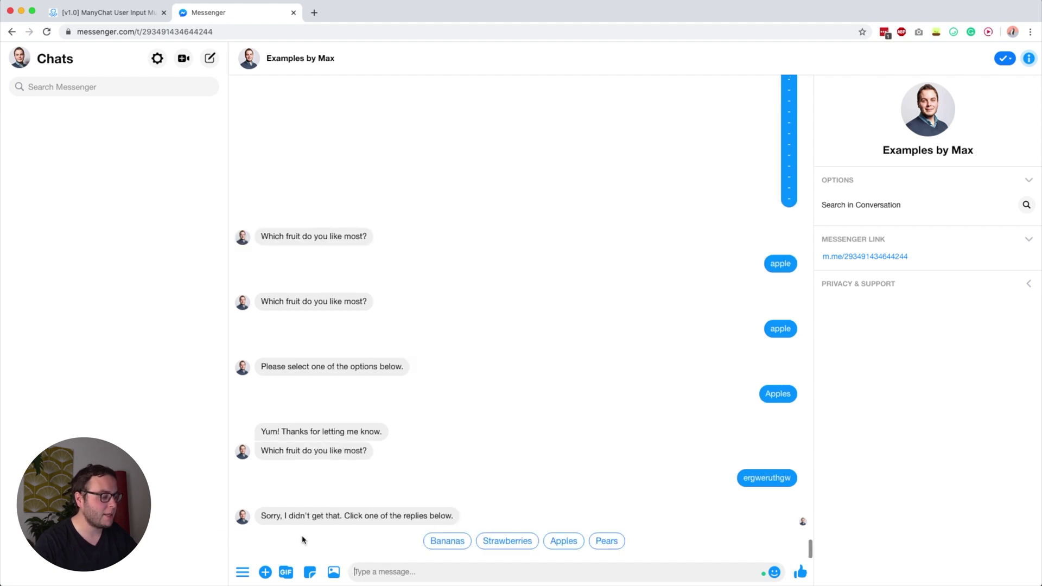
click(455, 546)
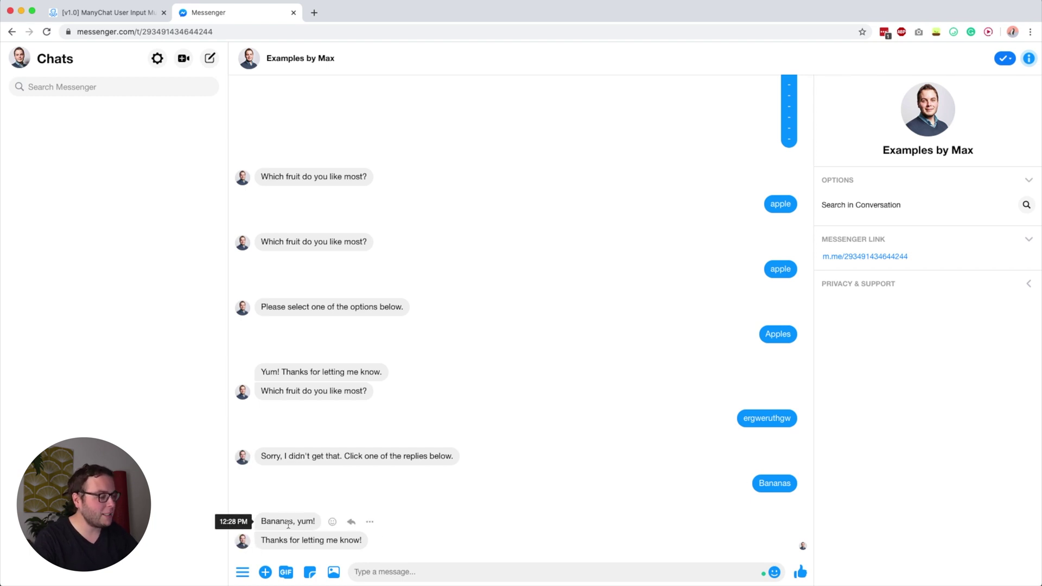
Step: Switch back to ManyChat and make the fruit question of the skip-handling example the starting step
click(118, 17)
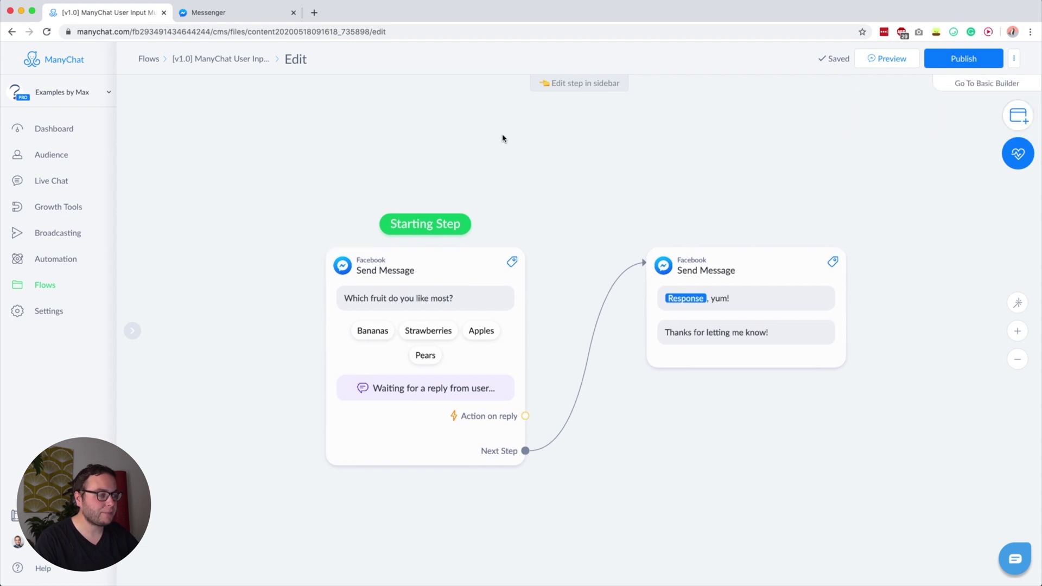
drag(495, 149, 494, 421)
drag(704, 495, 722, 316)
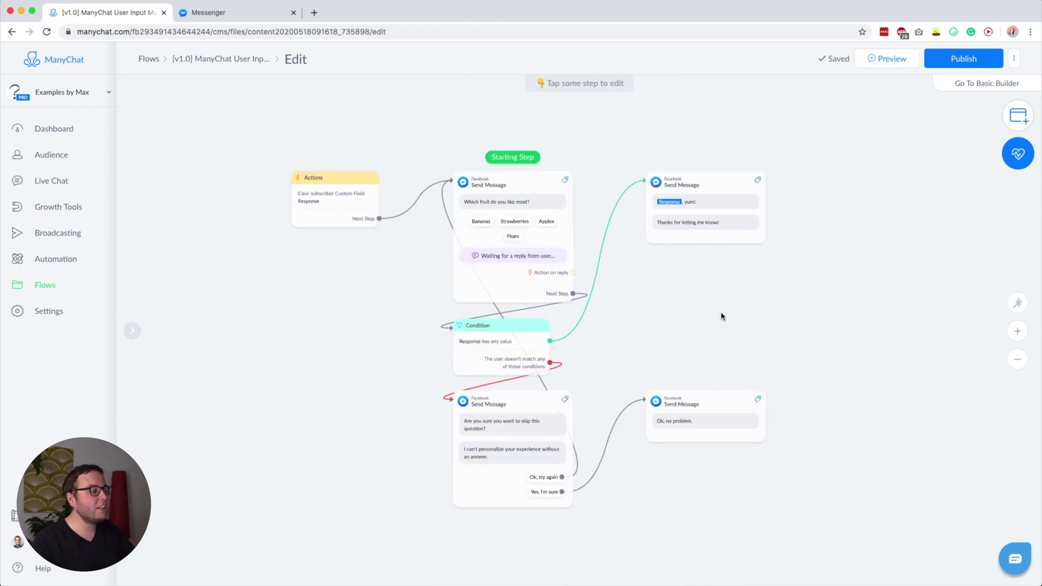
Step: Examine the skippable fruit question's Skip button text, the follow-up Response condition and the Strawberries reply settings
click(561, 225)
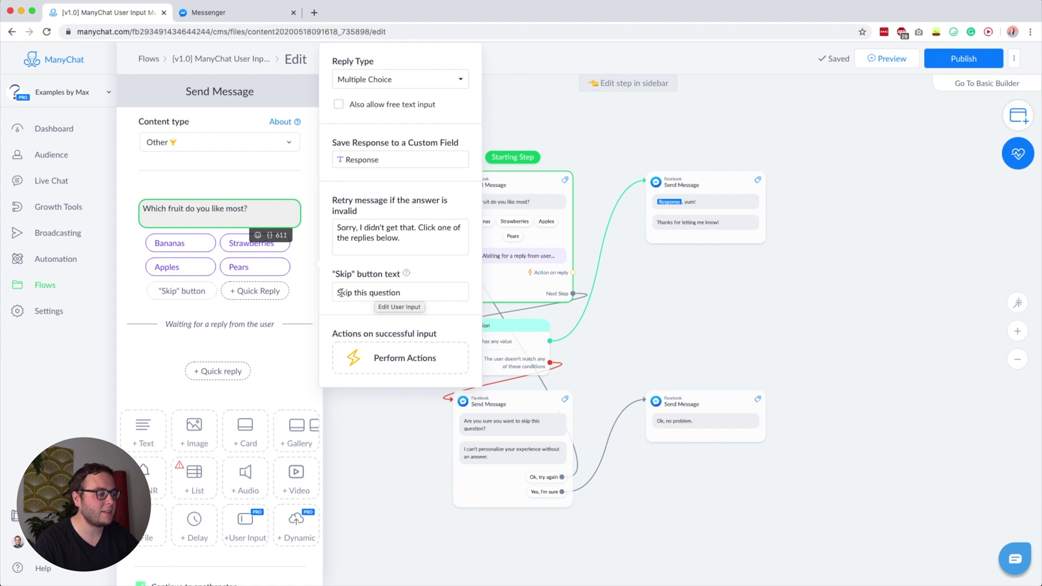
drag(341, 293, 403, 294)
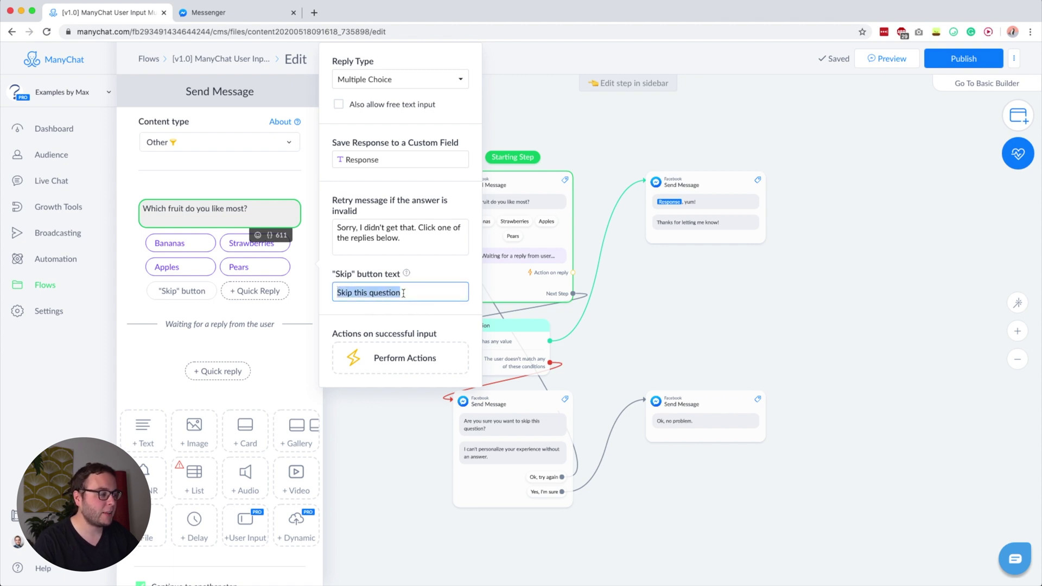
click(366, 291)
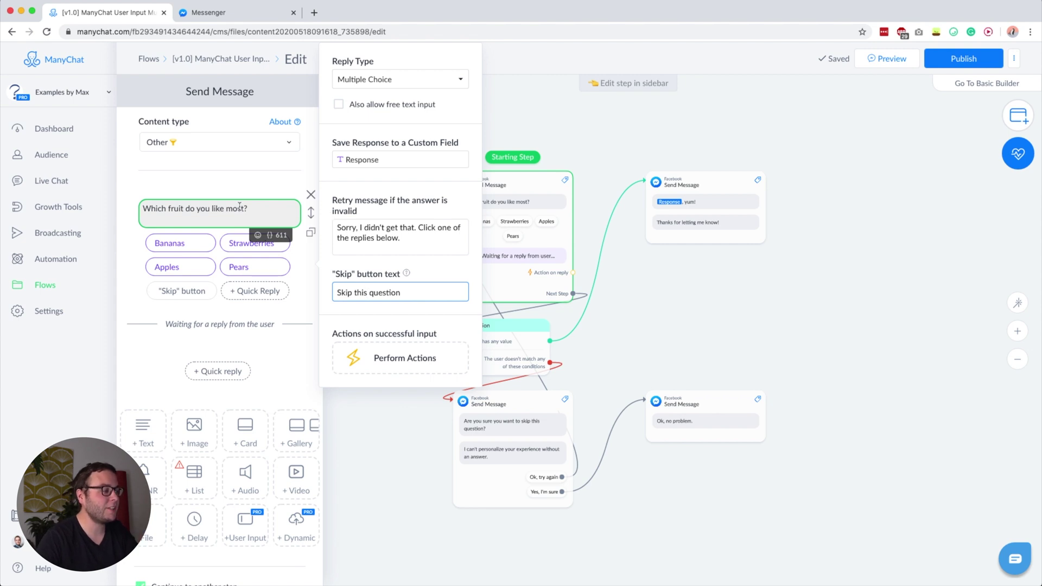
click(685, 205)
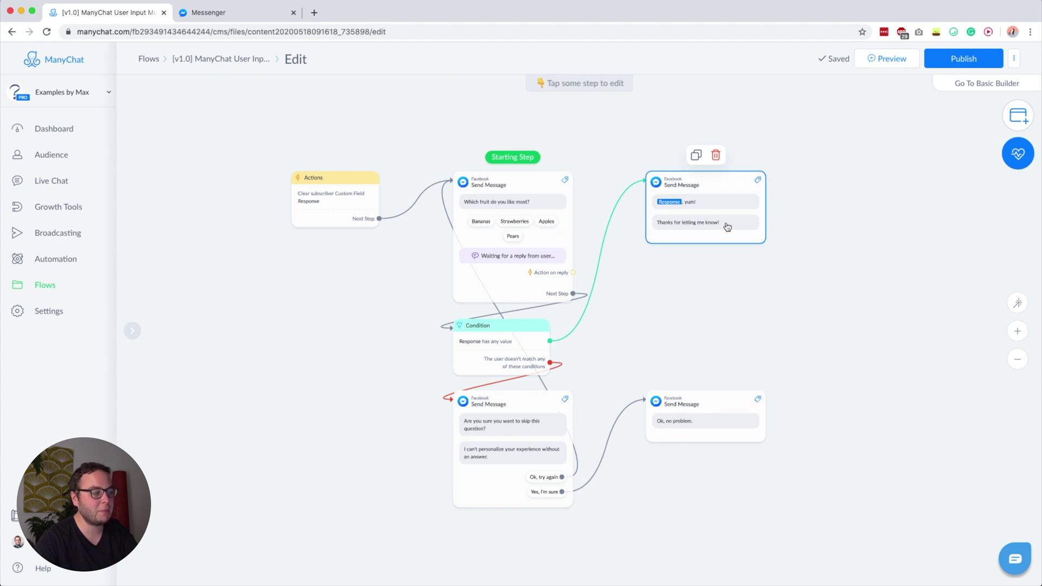
click(500, 342)
click(514, 221)
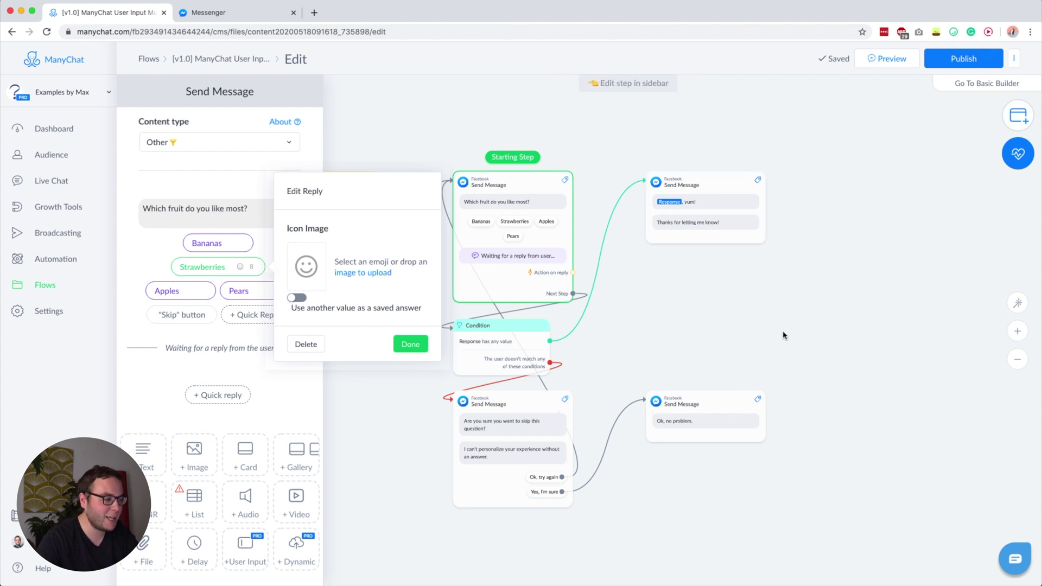
Step: Examine the skippable fruit question's user input settings and the follow-up Condition that checks whether Response has any value
click(744, 320)
click(540, 263)
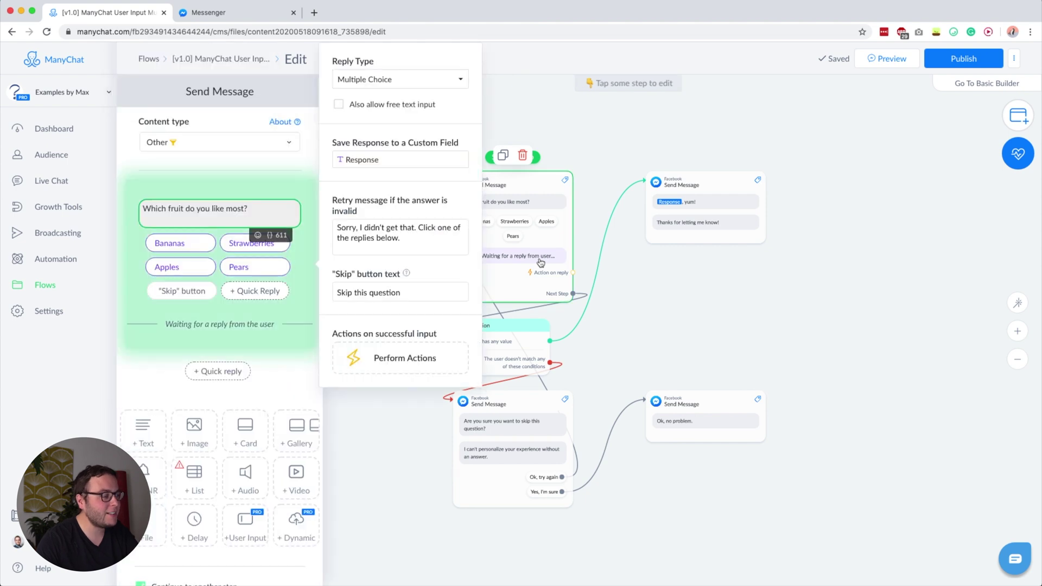
click(185, 208)
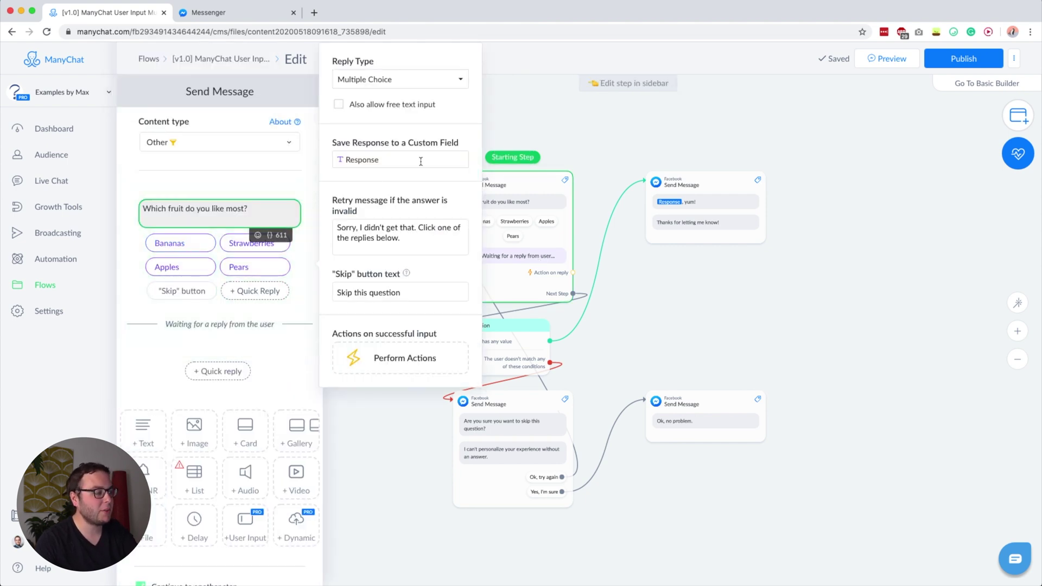
click(634, 320)
scroll(602, 259, up, 5)
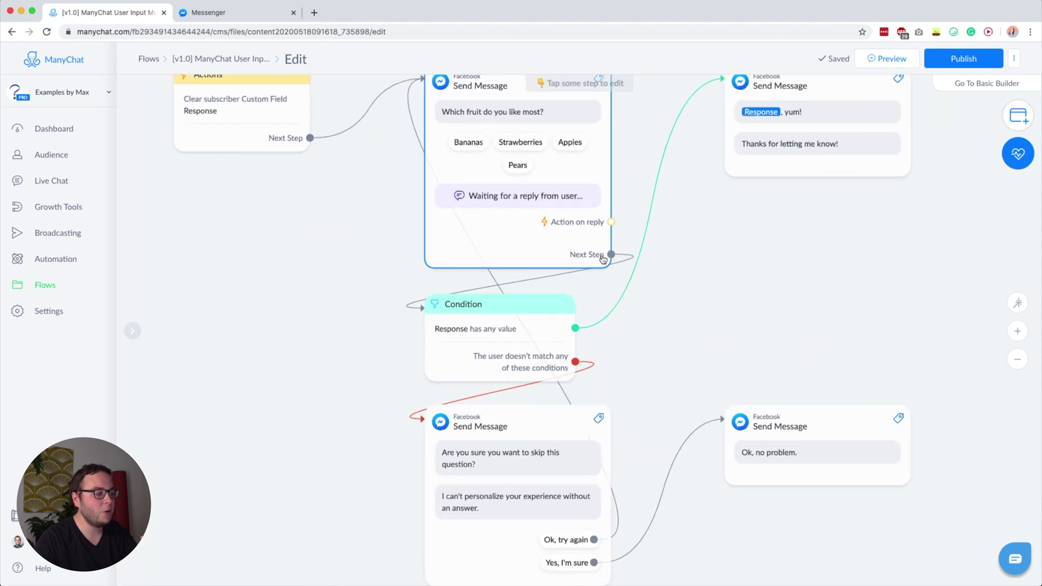
click(493, 345)
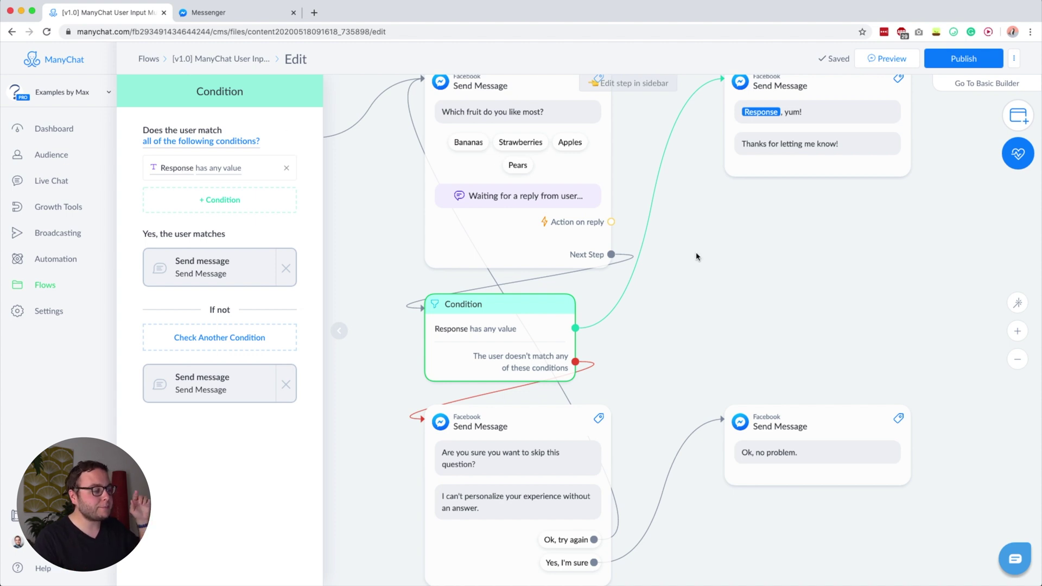
click(738, 293)
Step: Make the Actions step that clears the Response custom field the starting step of the skip example
click(354, 298)
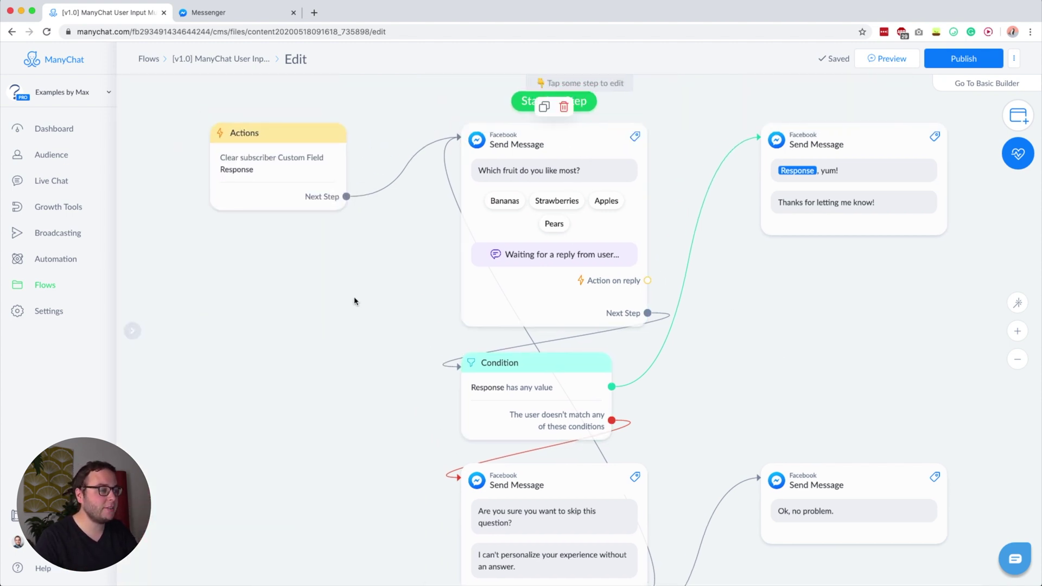
drag(570, 142, 315, 171)
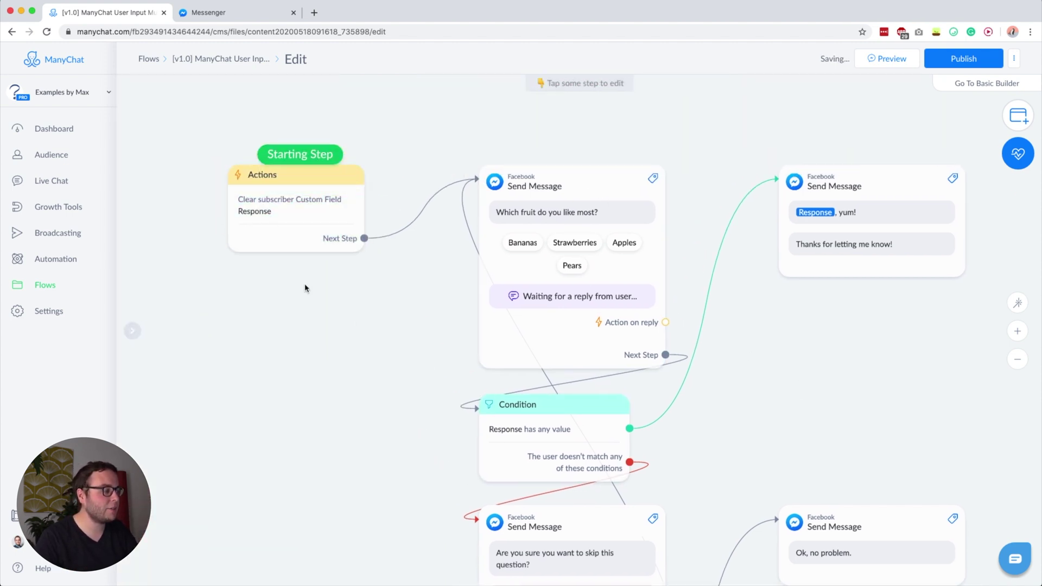
click(513, 187)
click(293, 189)
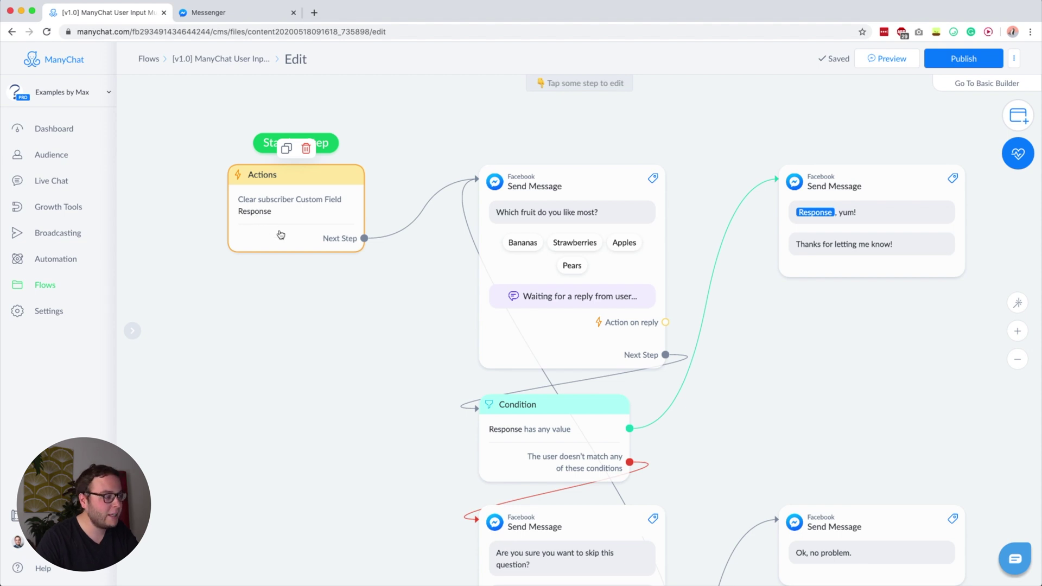
Step: Examine the fruit question's settings and trace both Condition branches to the thank-you message and the skip confirmation message
click(543, 298)
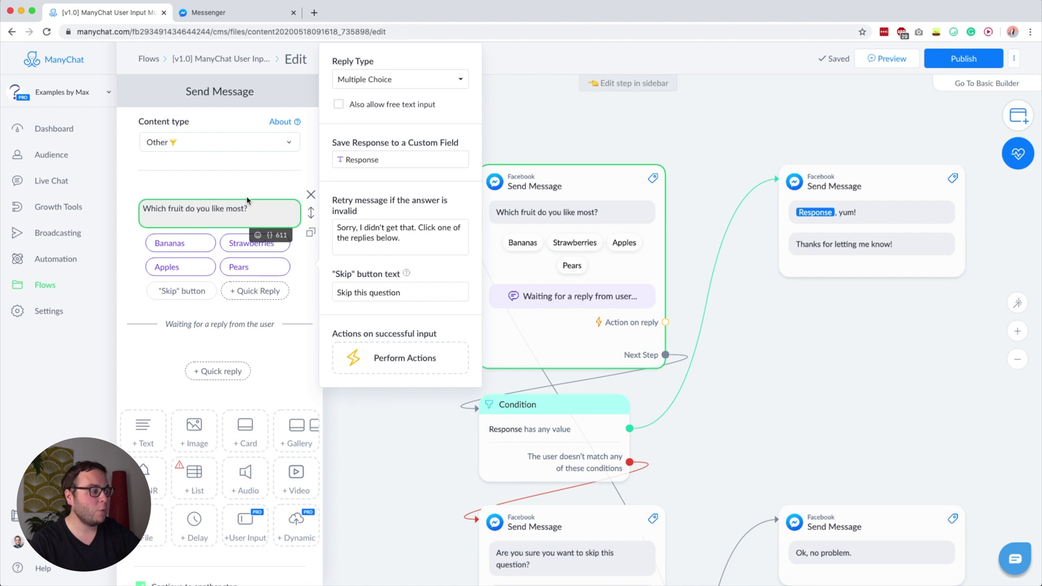
click(815, 426)
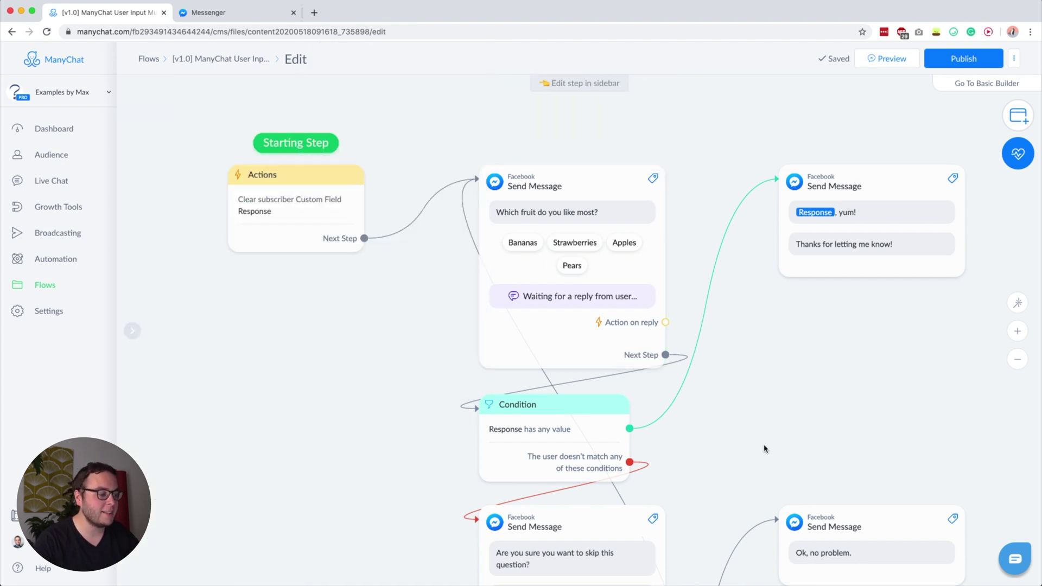
drag(765, 446, 656, 366)
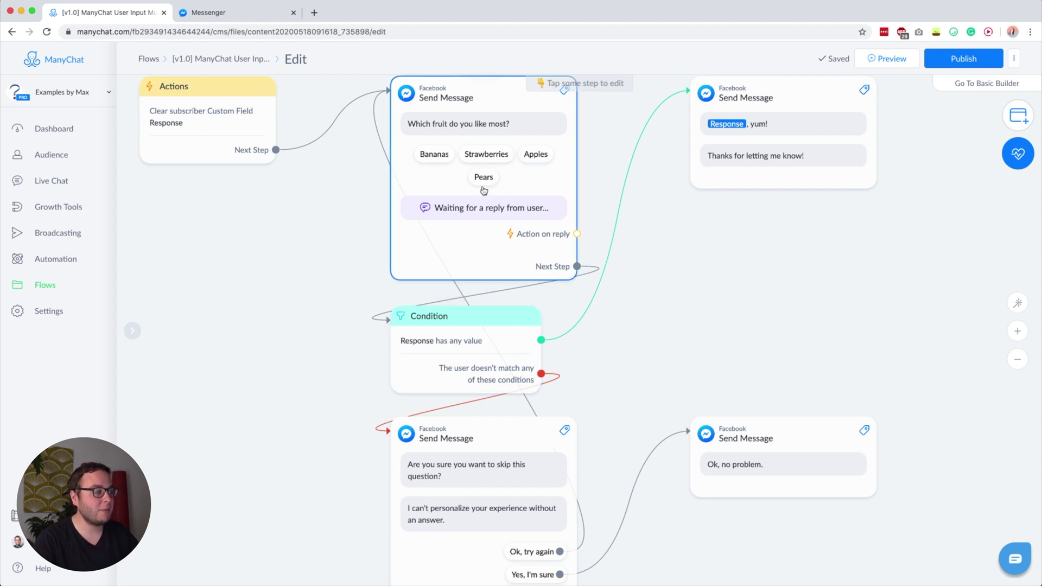
scroll(689, 286, right, 1)
scroll(689, 286, right, 3)
scroll(690, 286, up, 1)
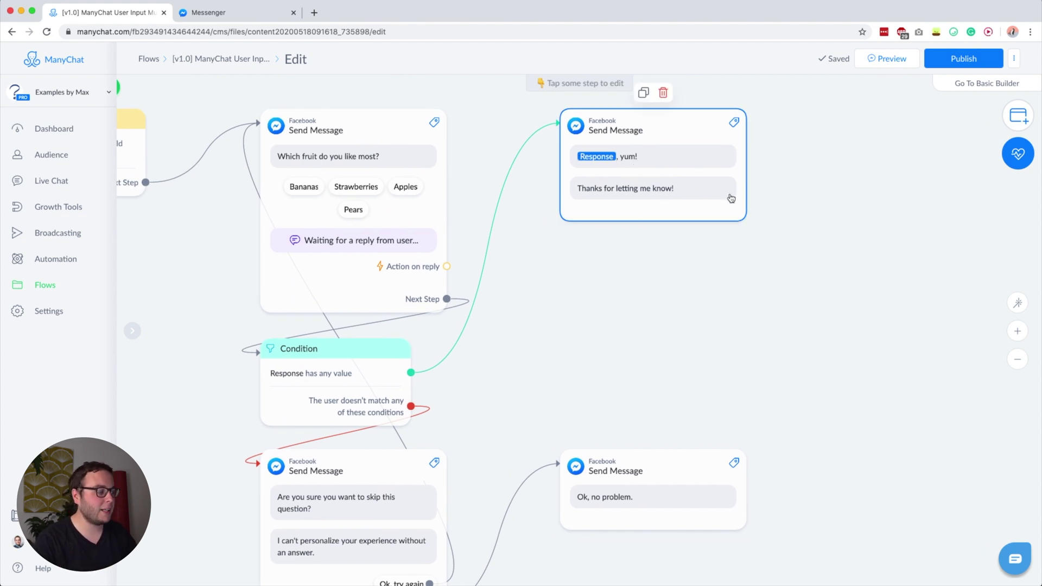
drag(619, 326, 759, 233)
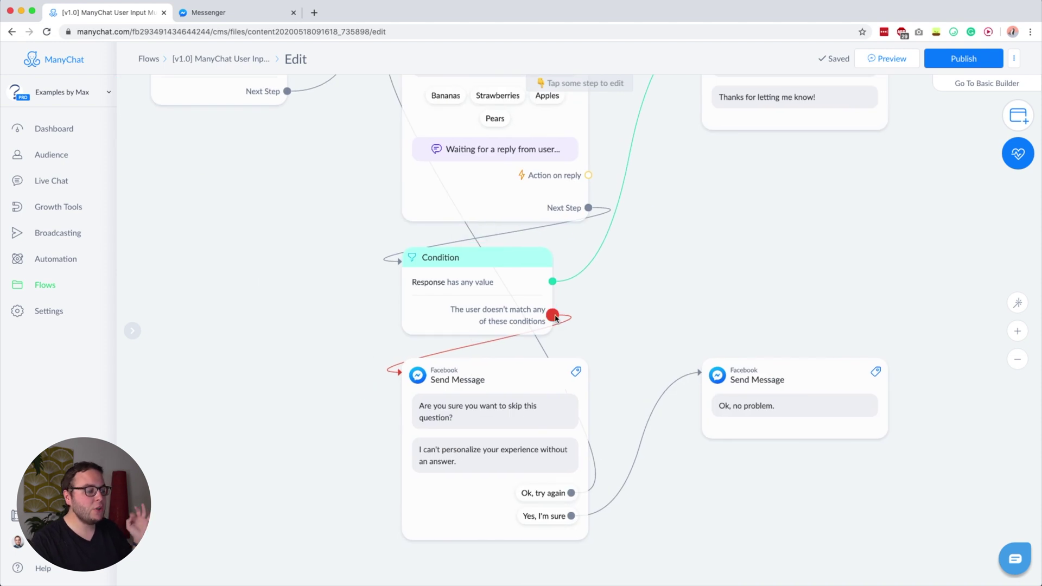
mouse_move(516, 334)
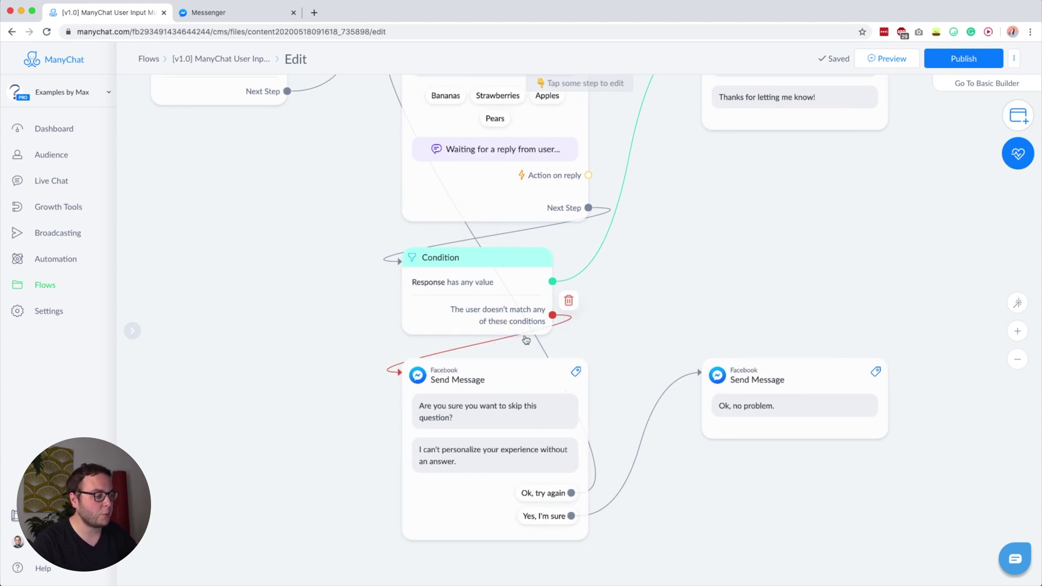
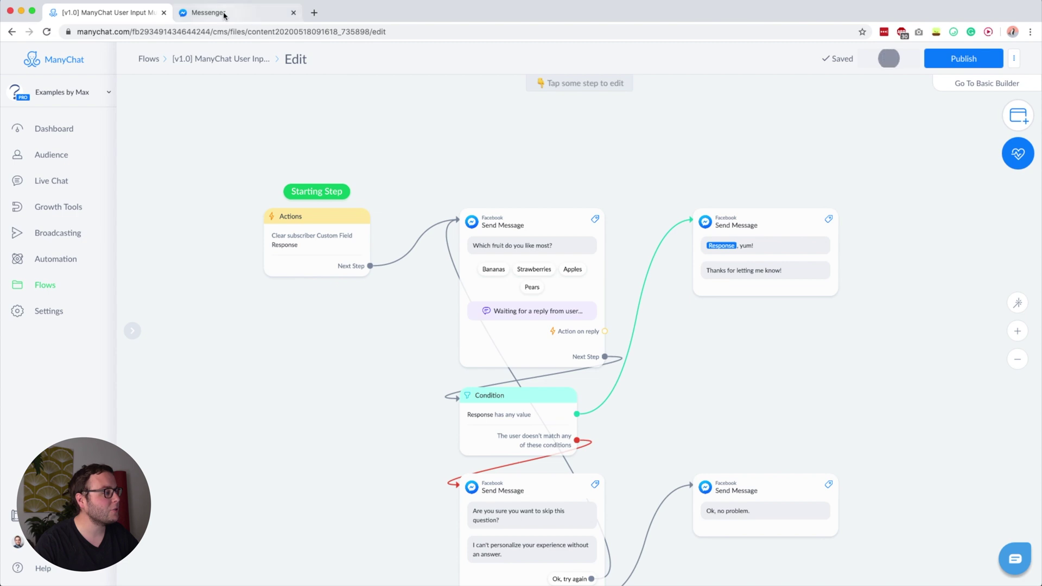
Step: Preview the flow in Messenger, sending the invalid text "trheth" and answering with the Skip this question reply
click(224, 12)
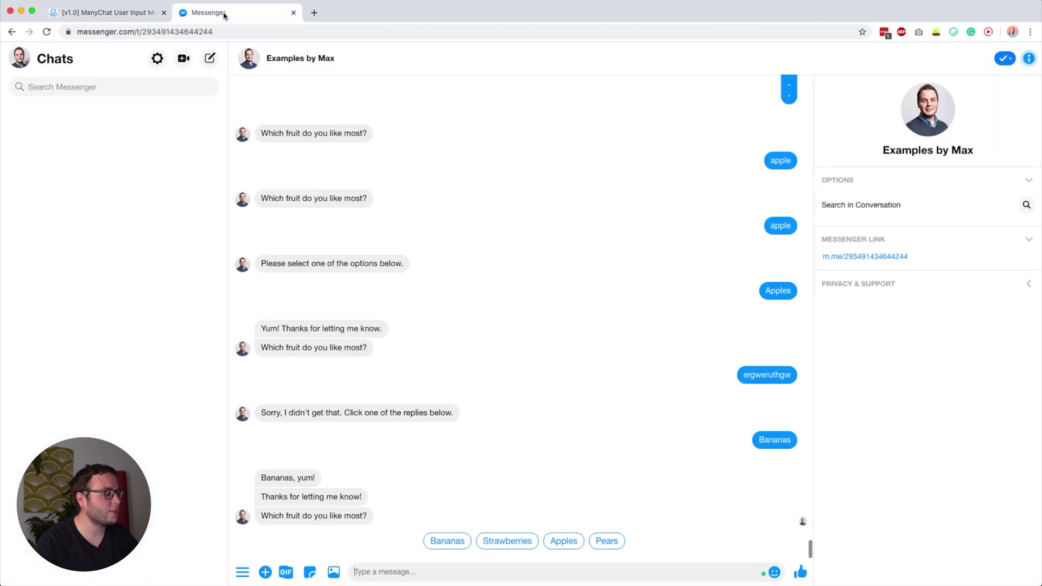
click(97, 3)
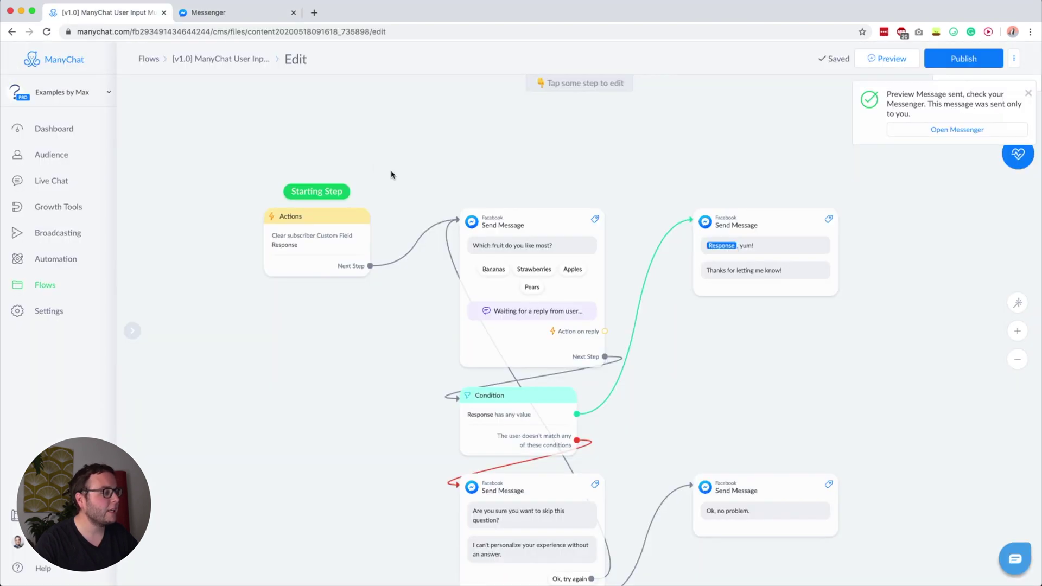
click(237, 8)
click(406, 571)
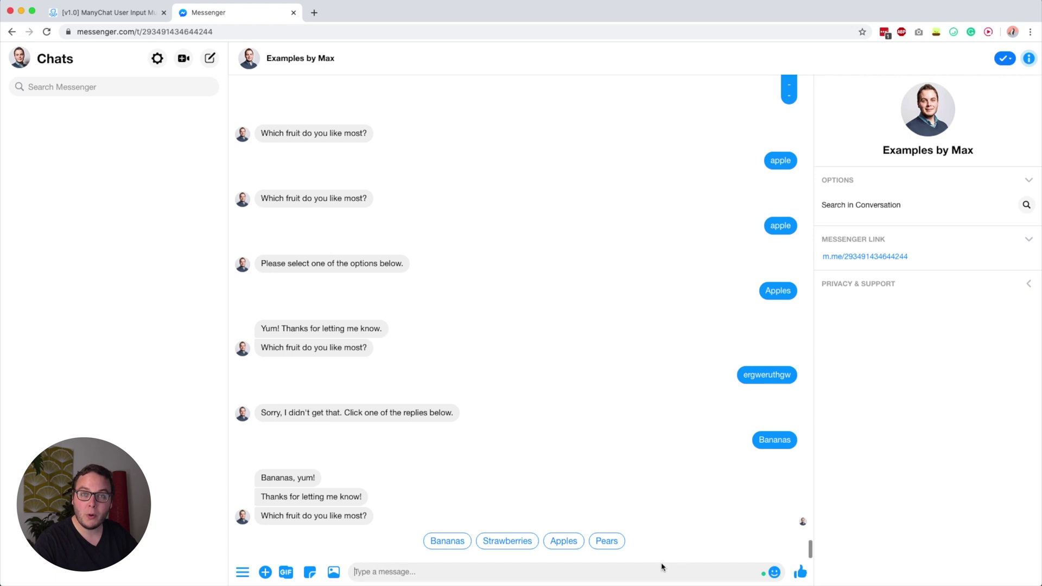
text(trheth)
key(Return)
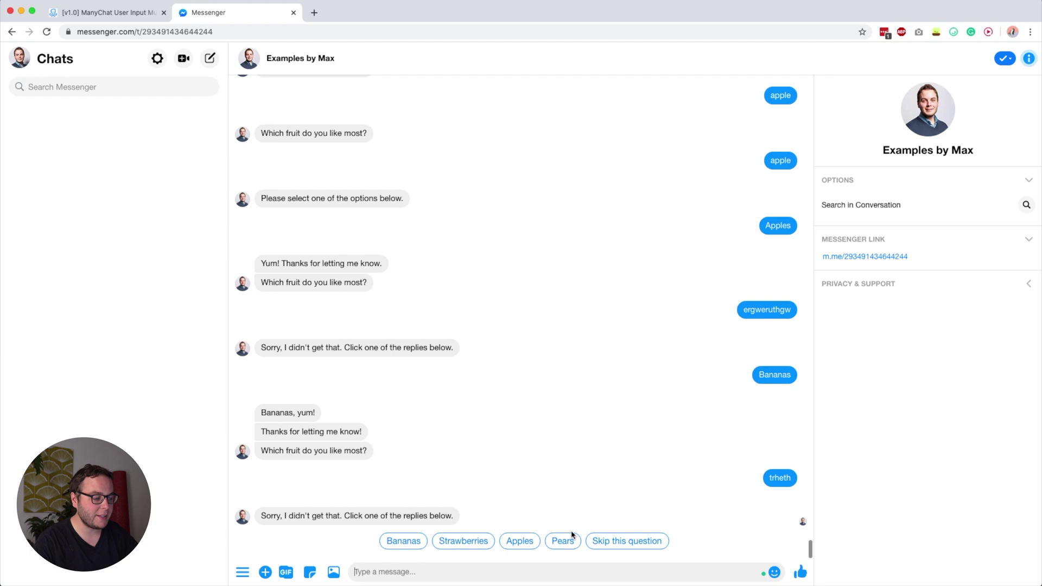
click(613, 541)
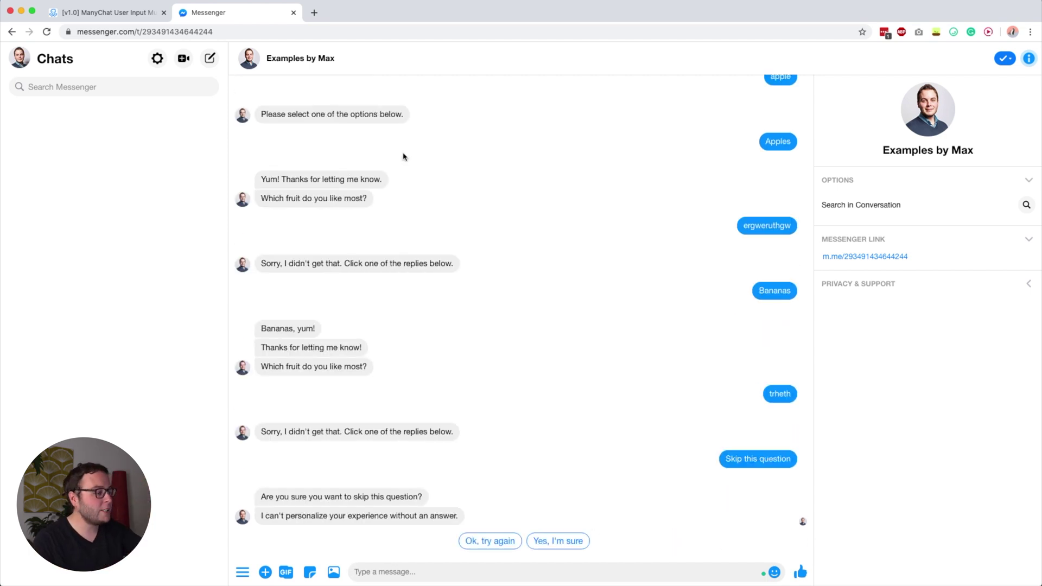
Step: Check the skip confirmation branch in ManyChat, then return to Messenger and answer with the "Ok, try again" reply
click(113, 12)
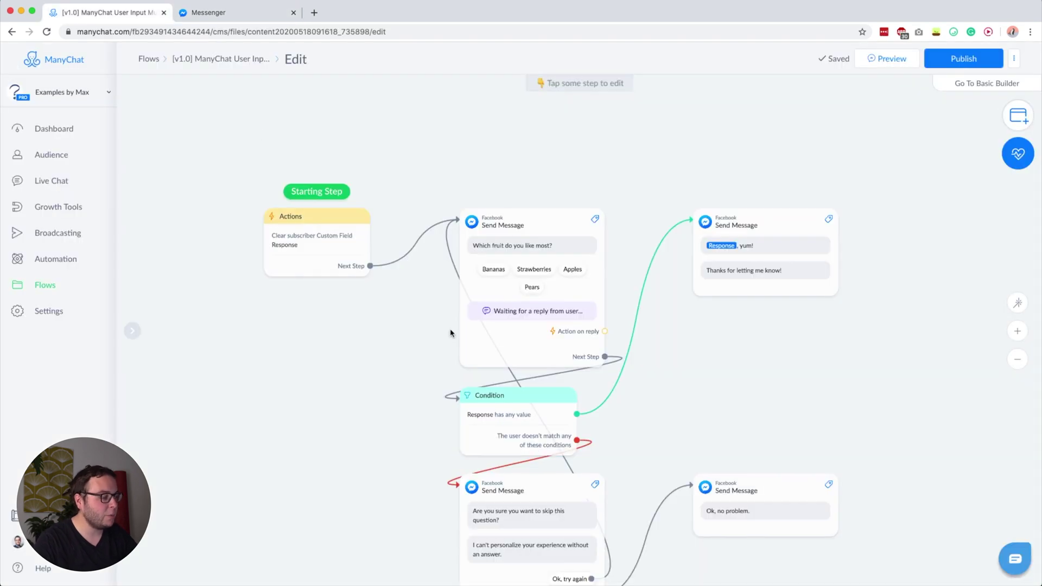
scroll(312, 307, down, 3)
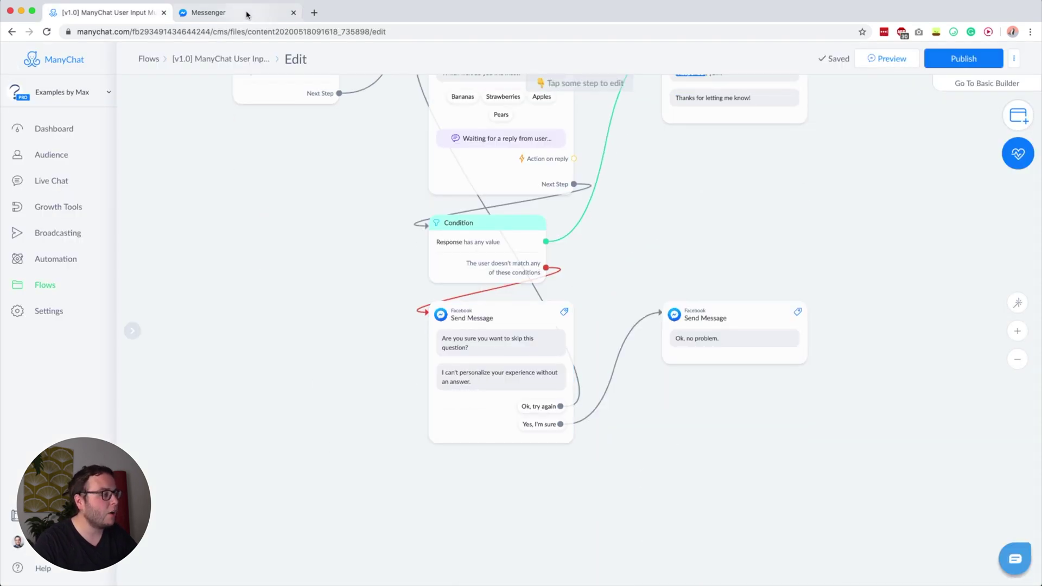
click(228, 12)
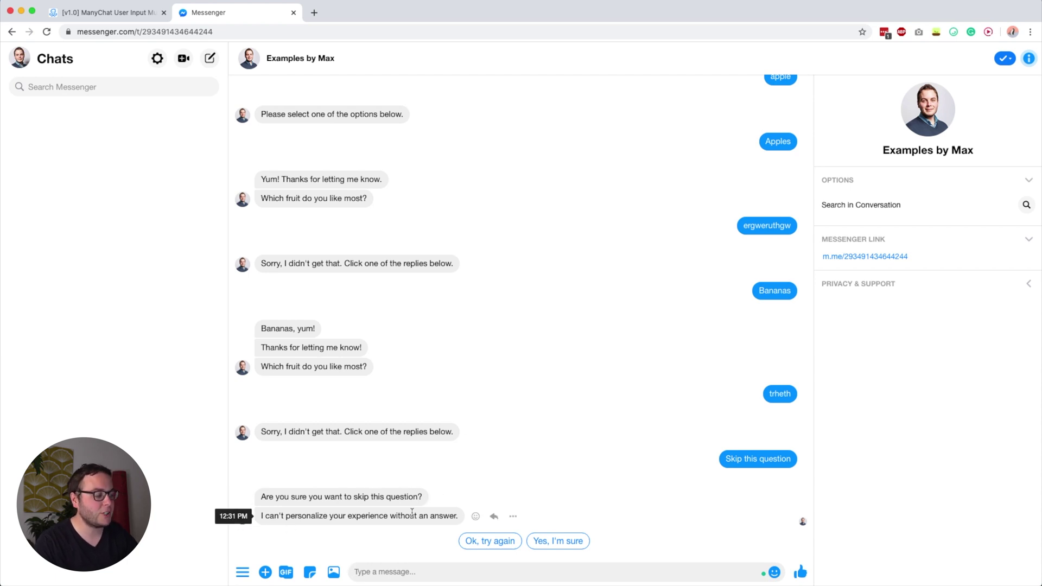
click(472, 543)
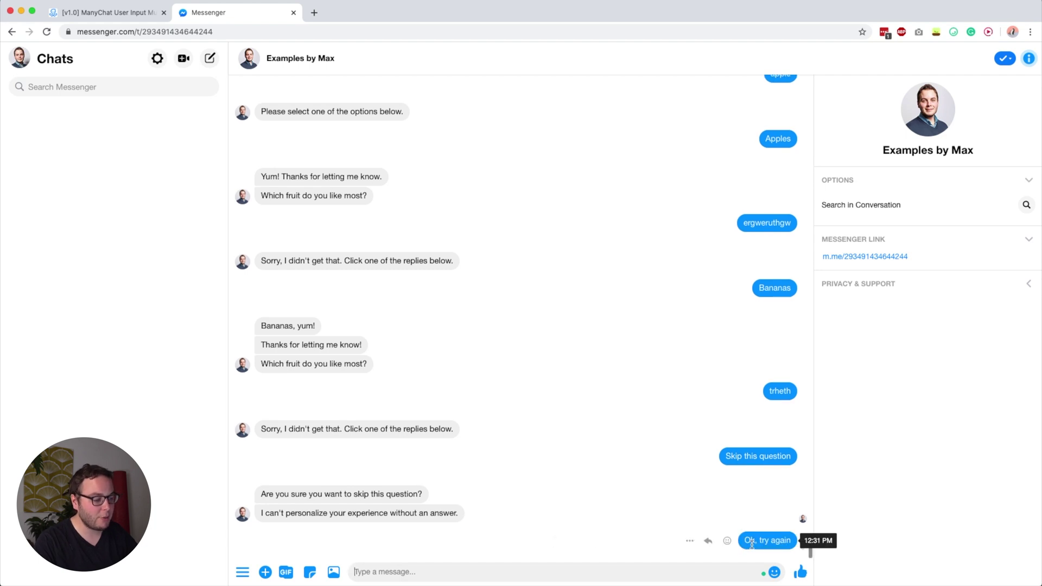
Step: Switch back to ManyChat and make the Actions step of the free keyboard input example the starting step
click(74, 13)
scroll(649, 545, up, 2)
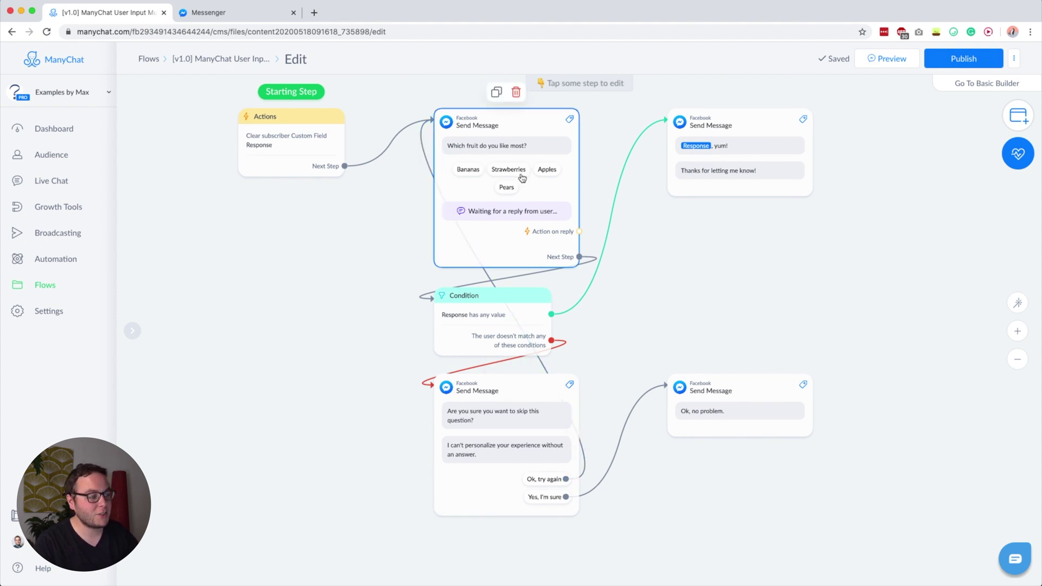
scroll(733, 288, down, 1)
scroll(503, 255, down, 3)
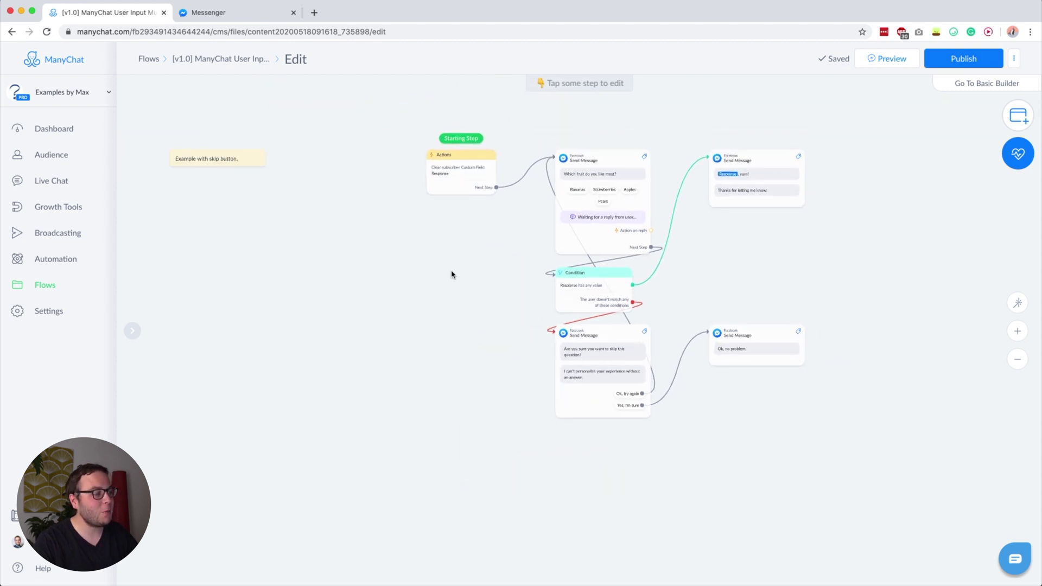
drag(467, 152, 486, 562)
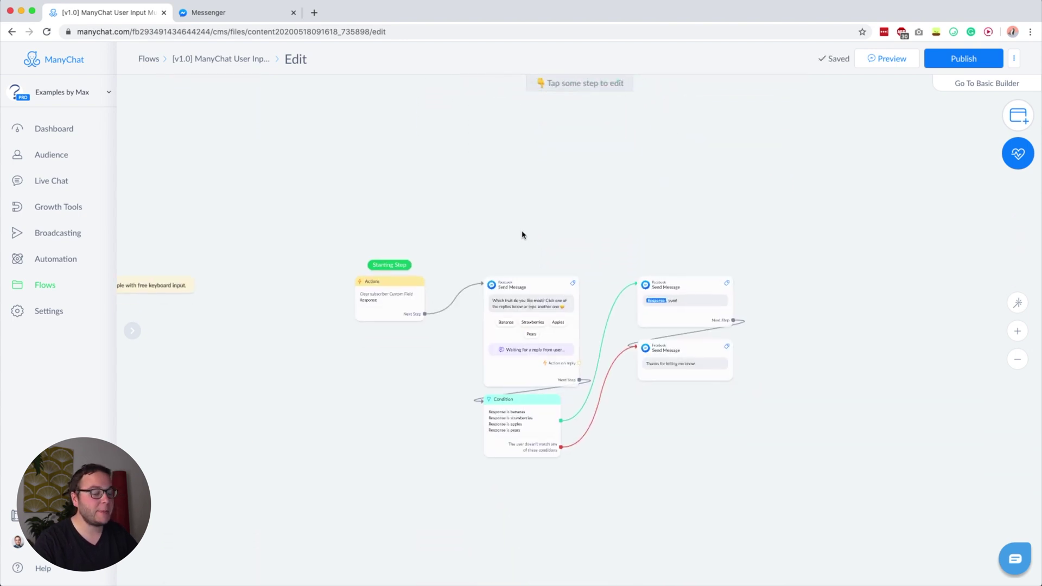
scroll(535, 324, up, 5)
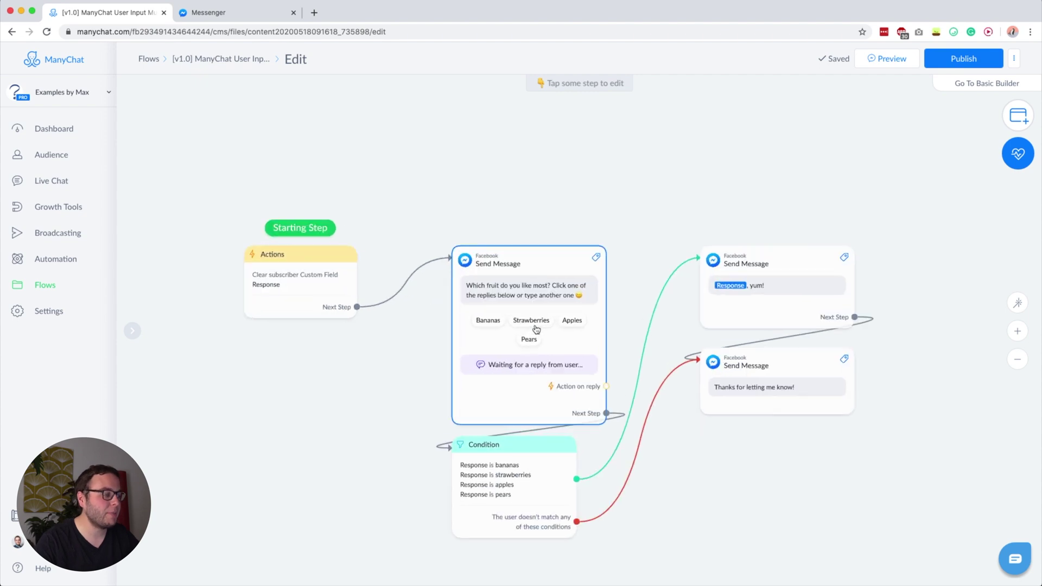
Step: Disable and re-enable free text input on the fruit question to compare which retry and skip settings are offered
click(517, 292)
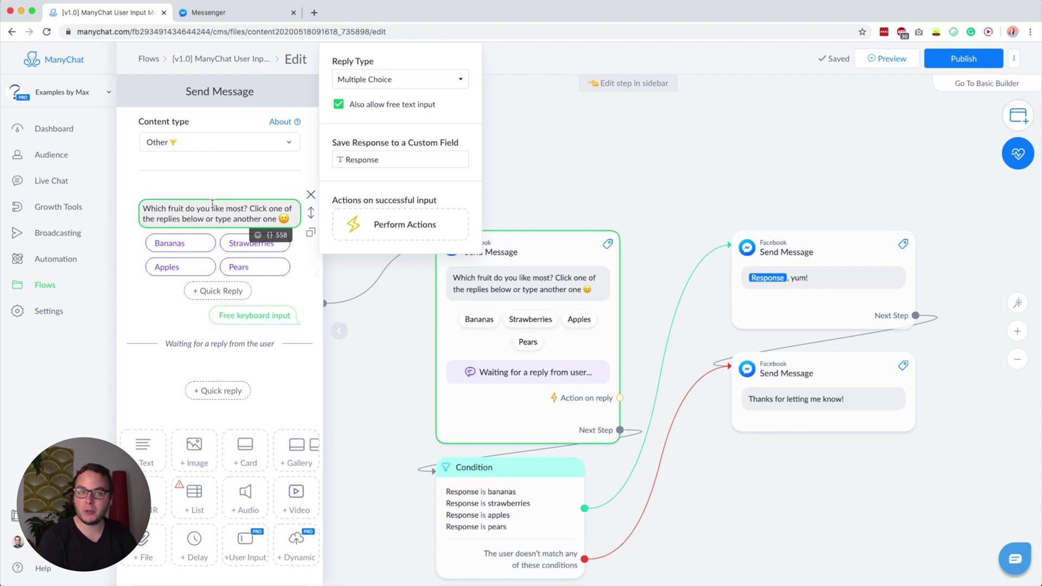
click(339, 104)
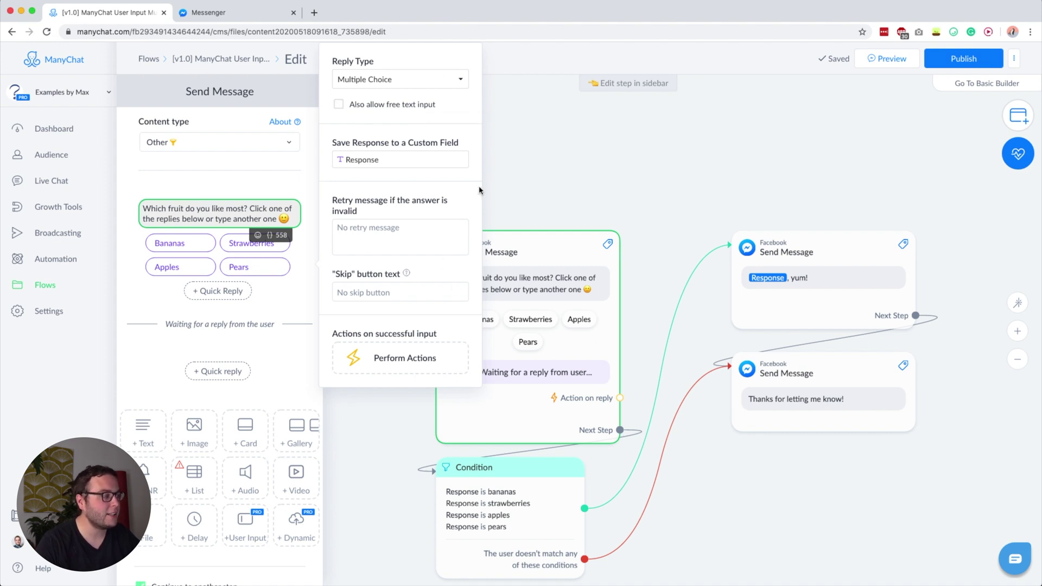
click(339, 105)
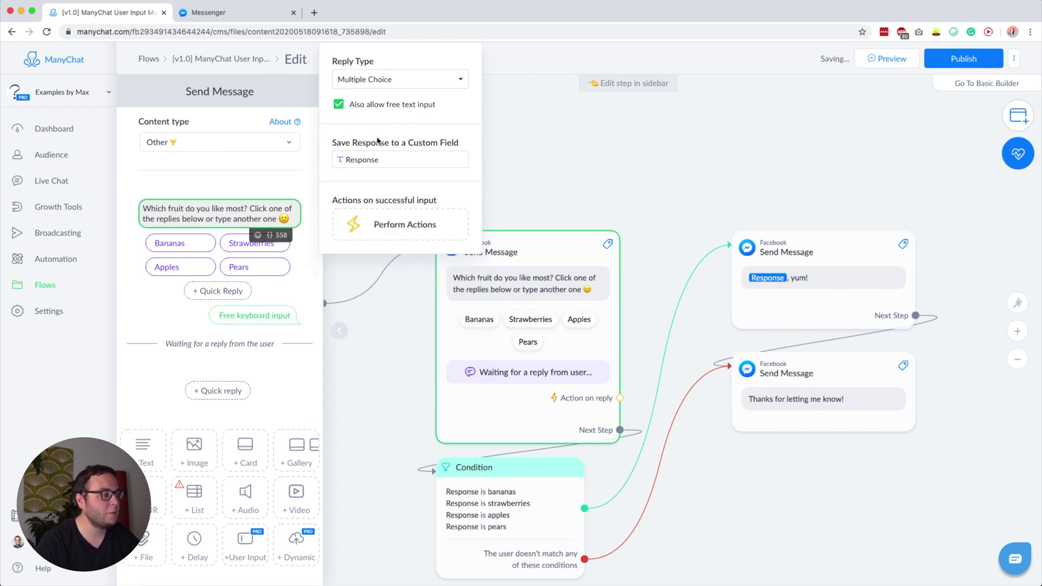
click(339, 104)
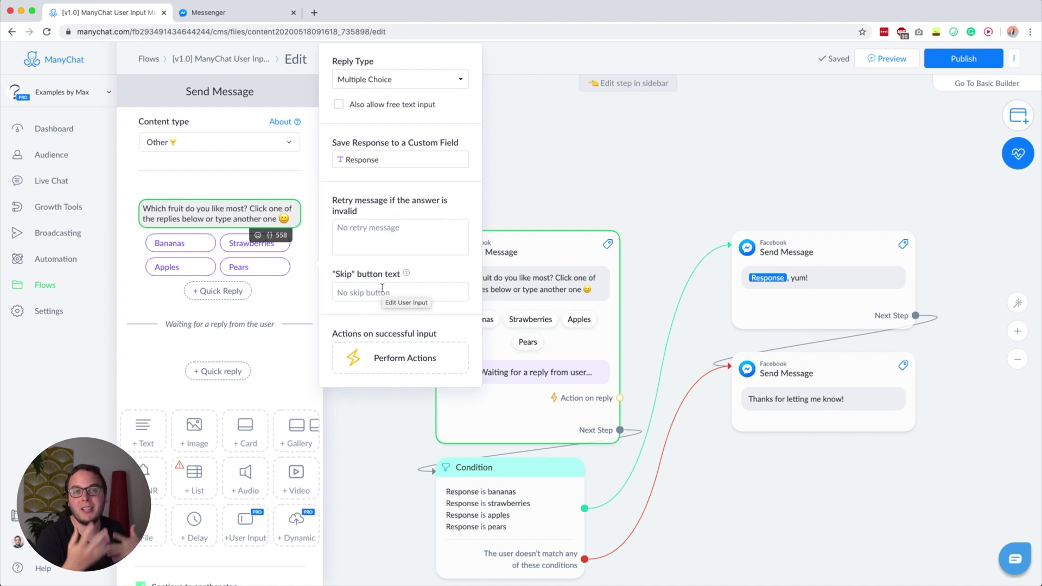
click(338, 105)
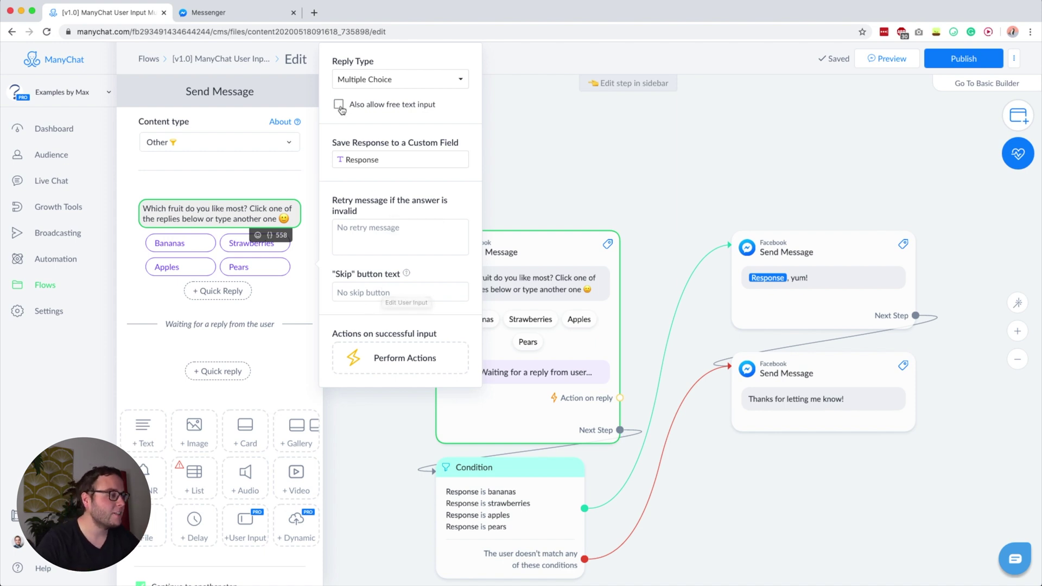
click(648, 182)
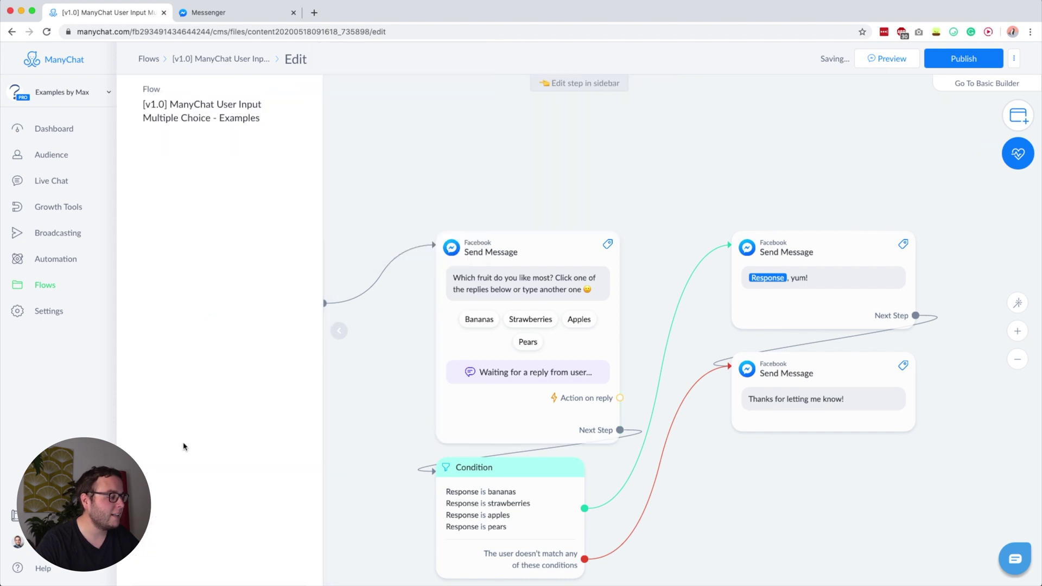
Step: Examine the free keyboard input example's Condition, which compares Response with bananas, strawberries, apples and pears
drag(404, 467, 409, 285)
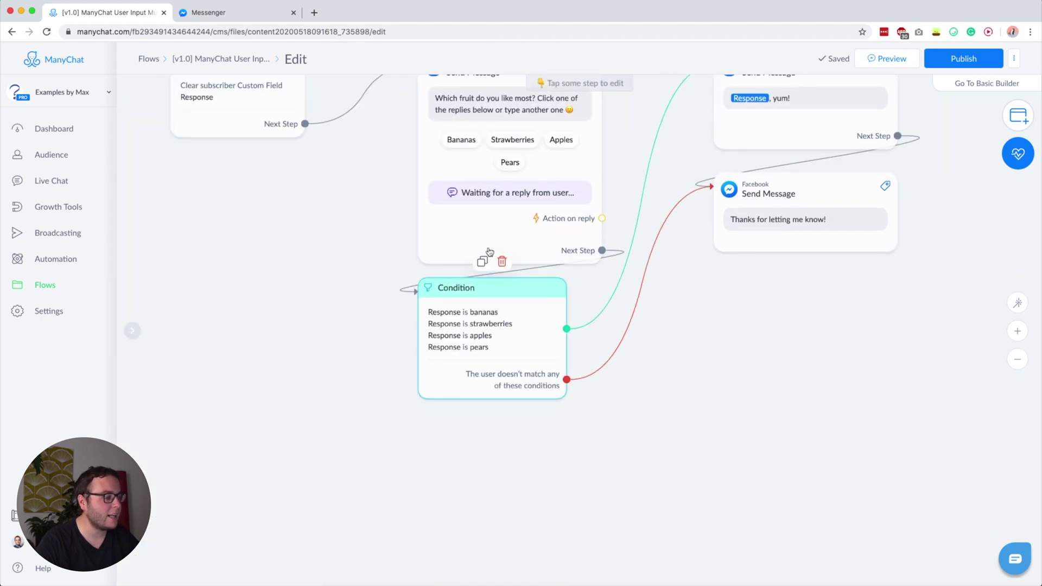
click(527, 351)
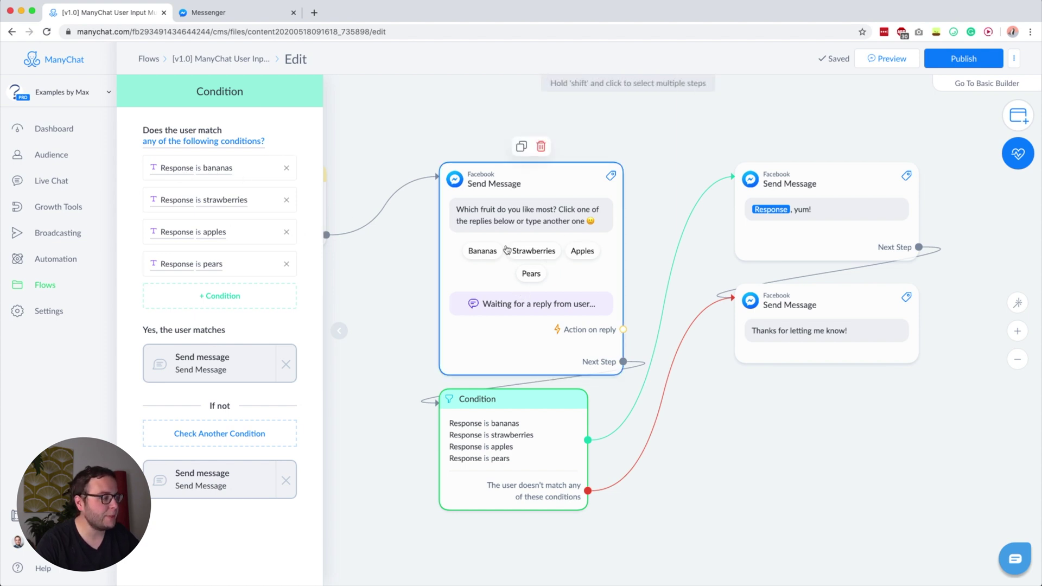
Step: Inspect the case sensitivity option of the bananas condition and the path for replies that match none of the fruits
click(217, 168)
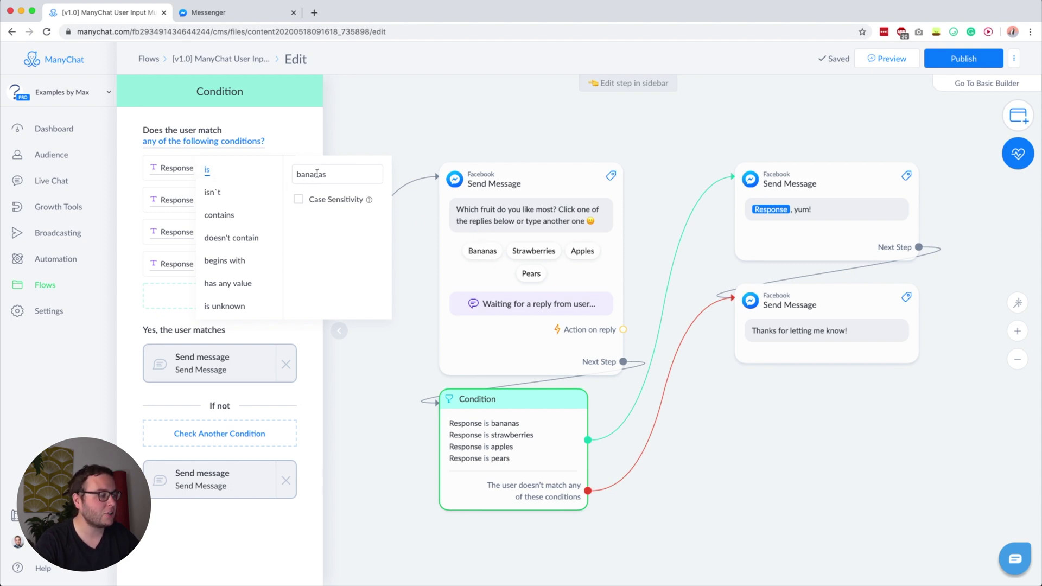
click(299, 199)
click(312, 203)
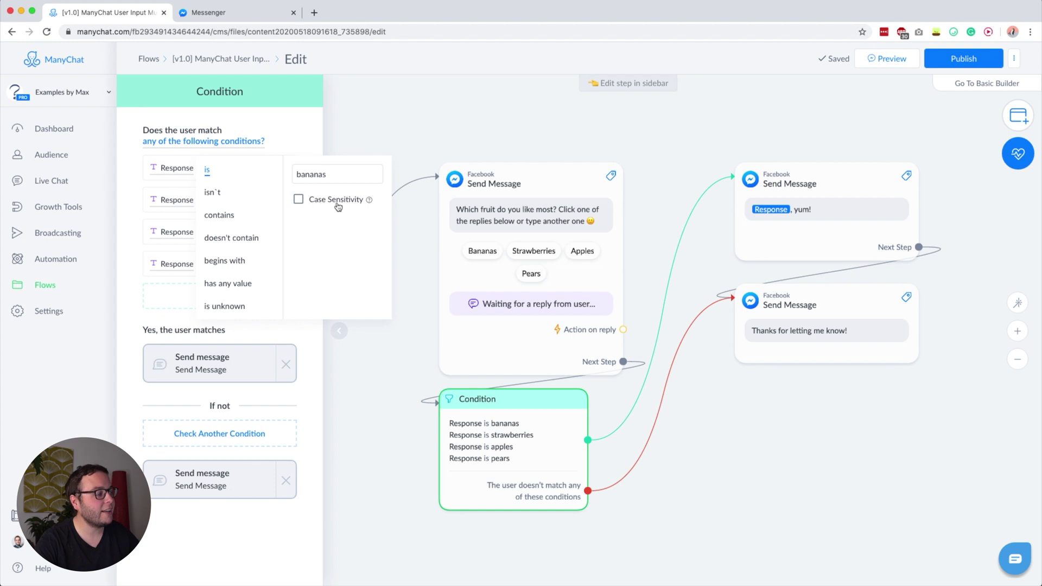
click(284, 112)
click(782, 495)
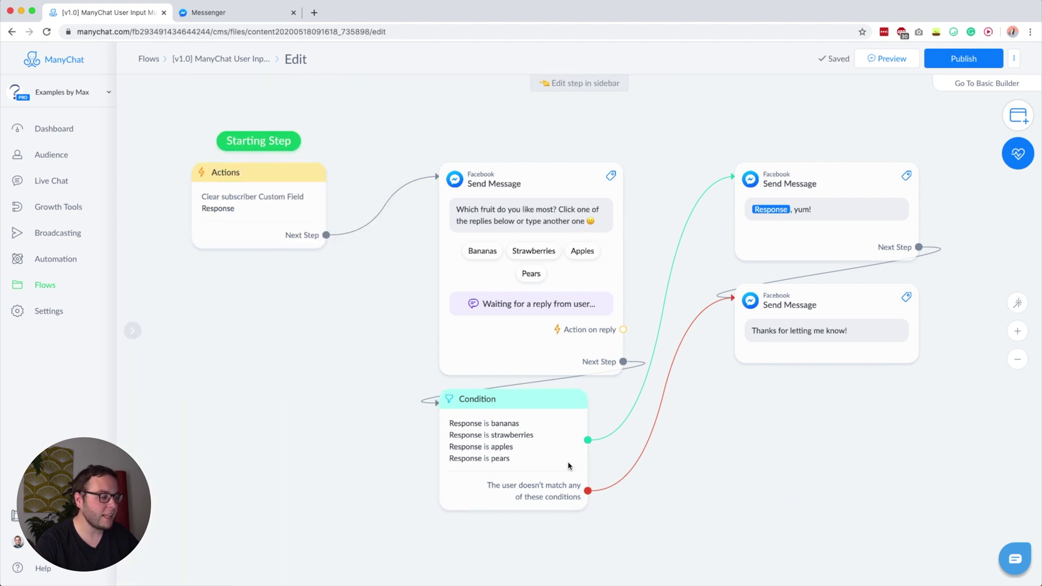
click(511, 458)
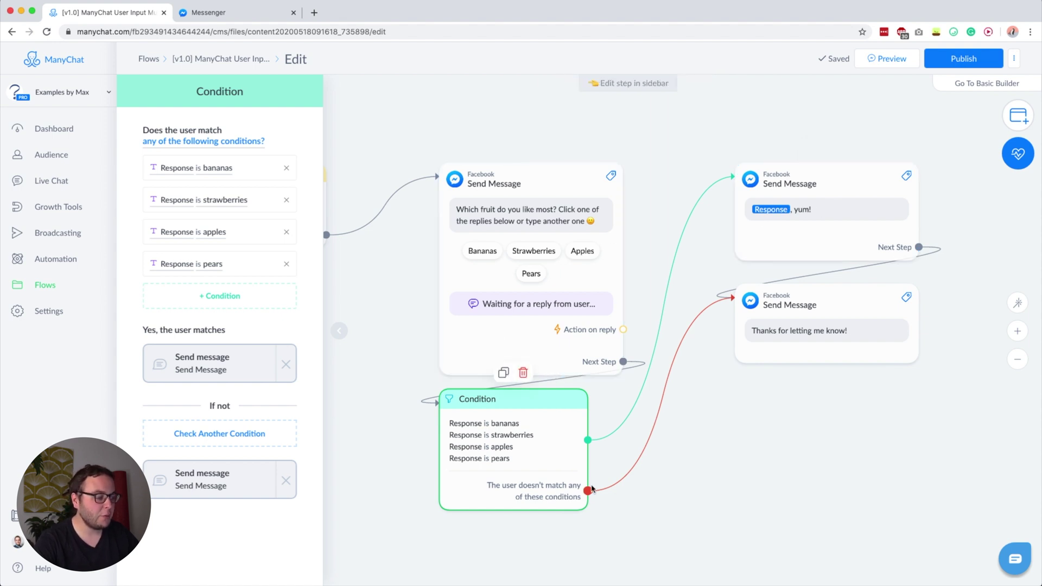
mouse_move(599, 494)
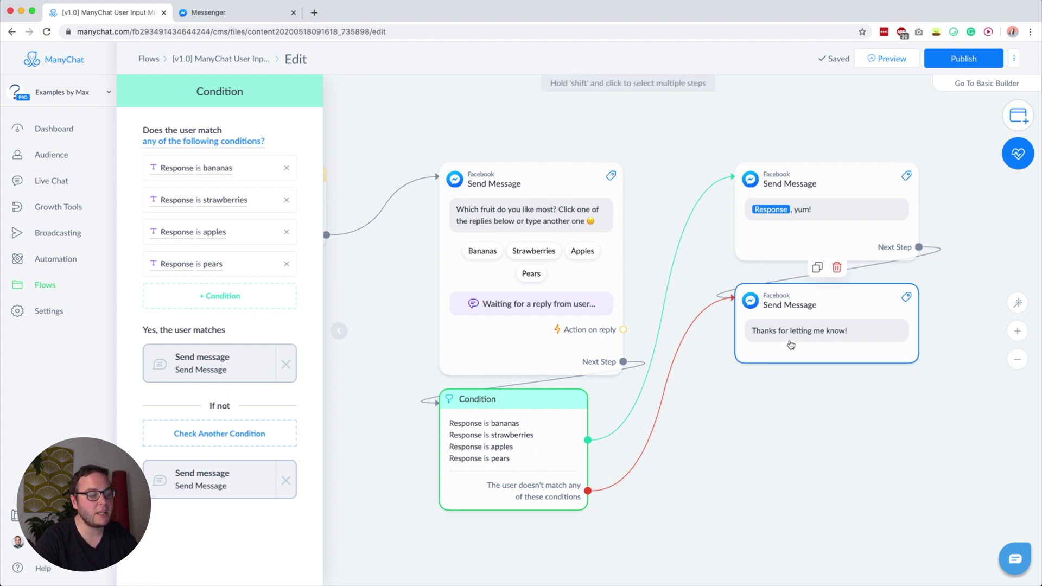
click(886, 468)
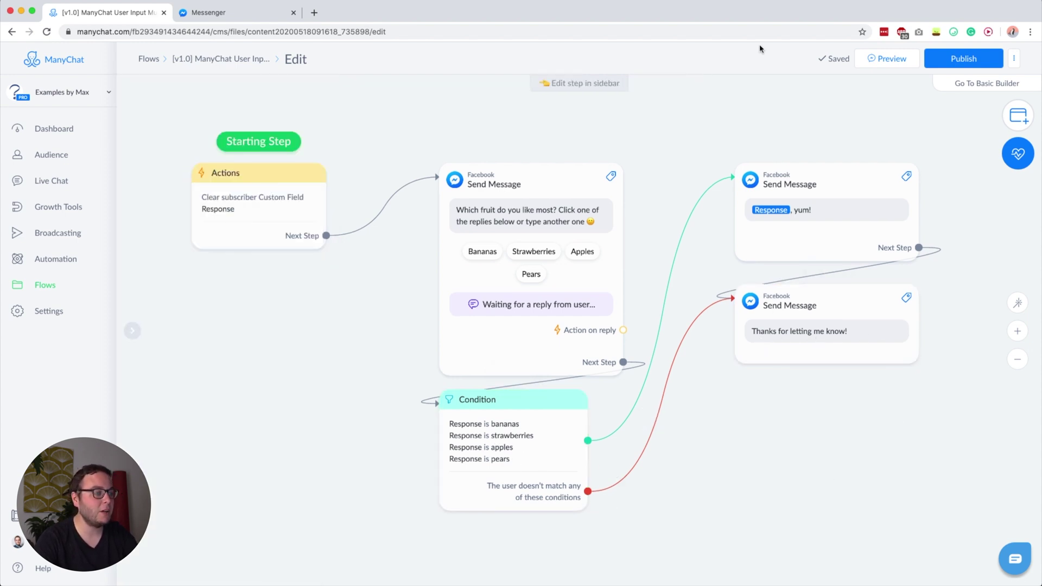
Step: Send a preview of the free keyboard input flow, switch to Messenger and answer the fruit question with "apple"
click(886, 58)
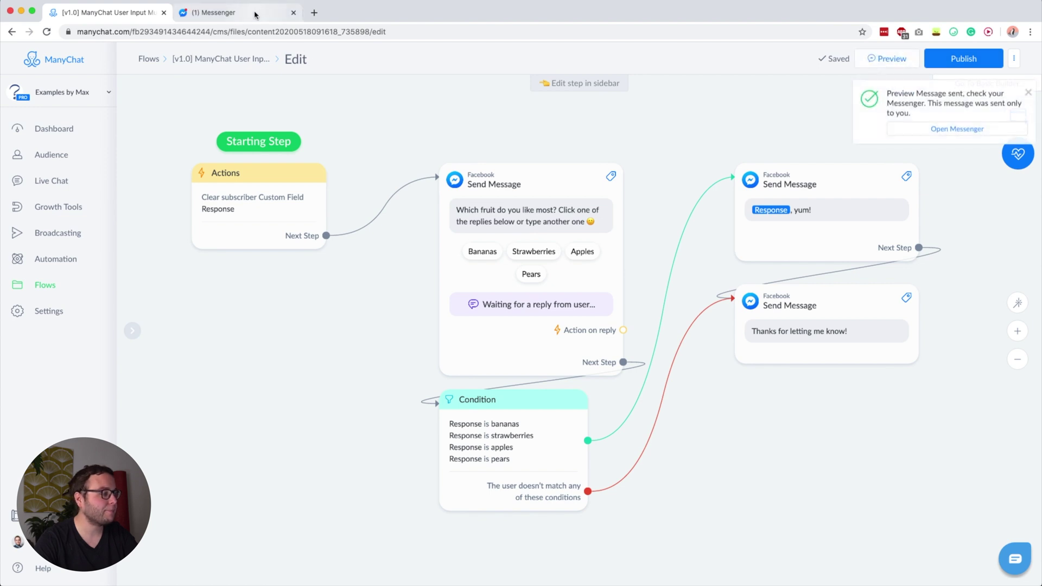
click(258, 17)
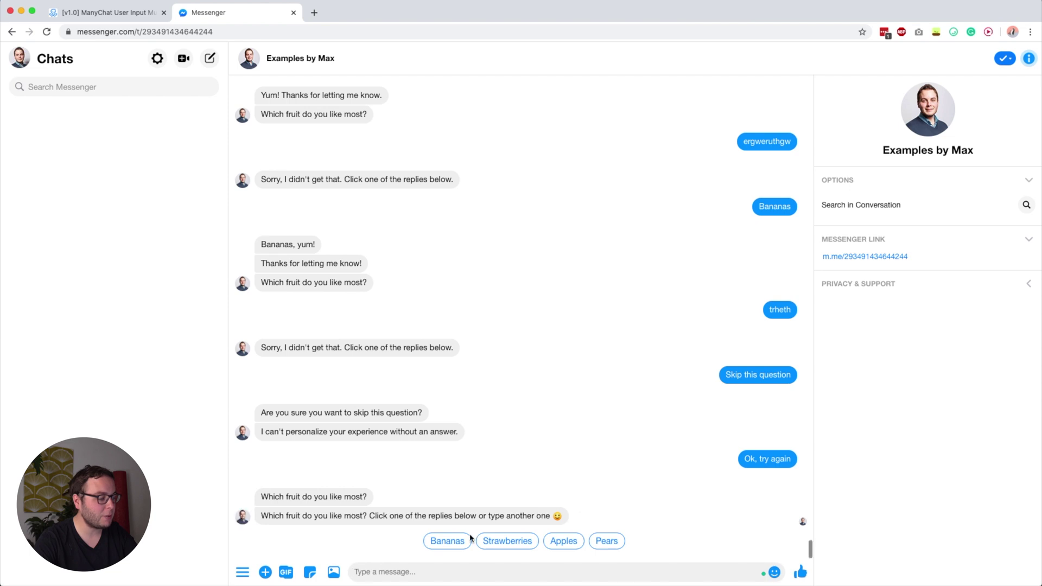
text(apple)
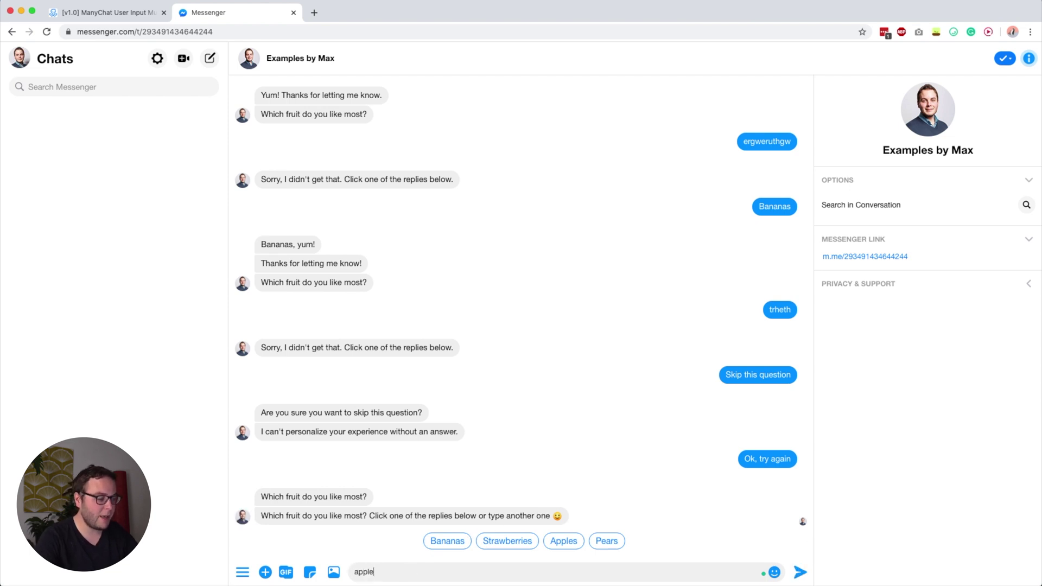
key(Return)
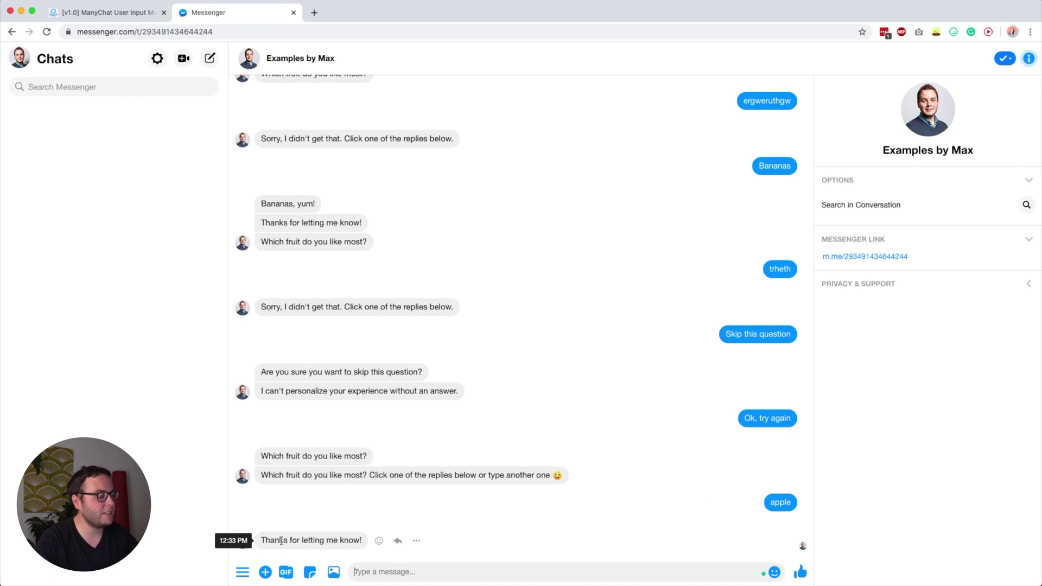
Step: Send the preview again from ManyChat and answer the fruit question in Messenger with the Bananas quick reply
click(144, 18)
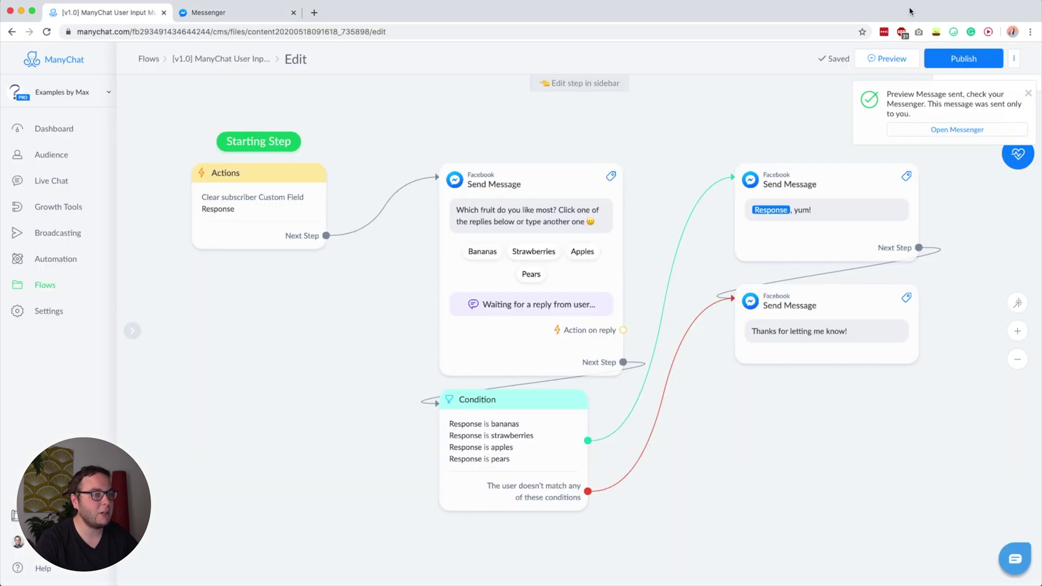
click(234, 13)
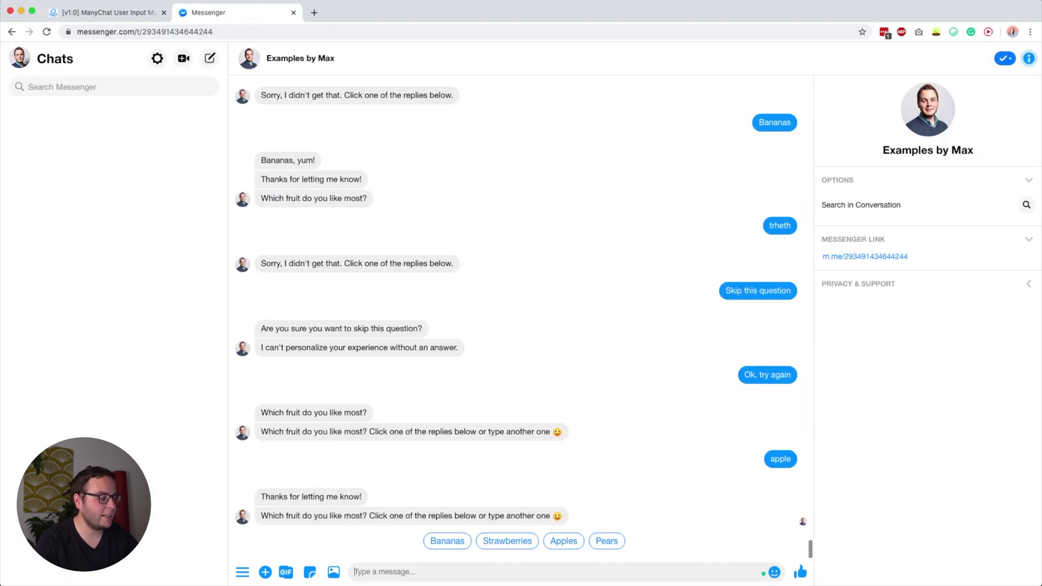
click(447, 542)
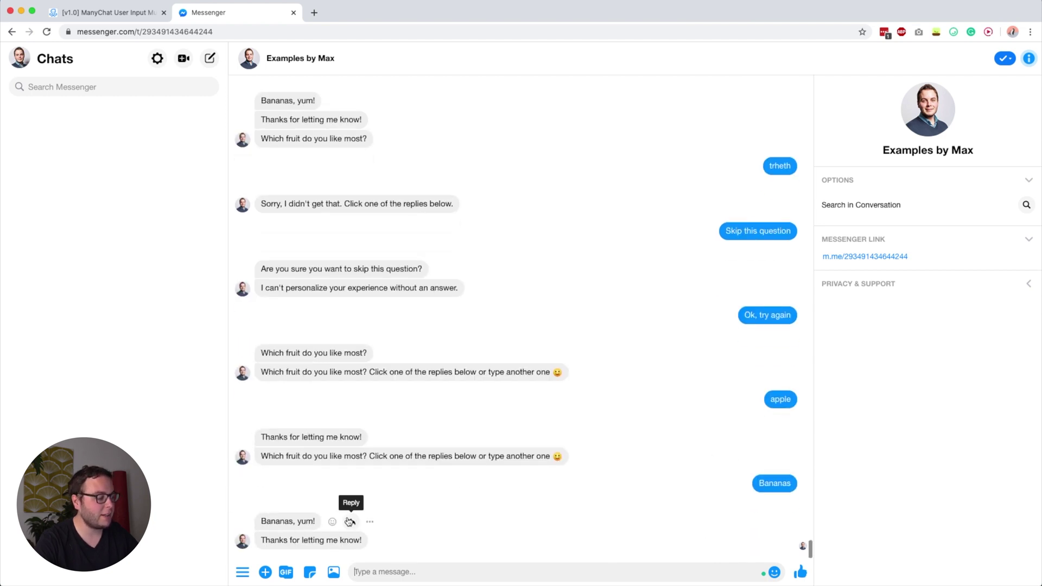
Step: Switch back to ManyChat and check the fruit rules of the free keyboard input example's Condition
click(112, 12)
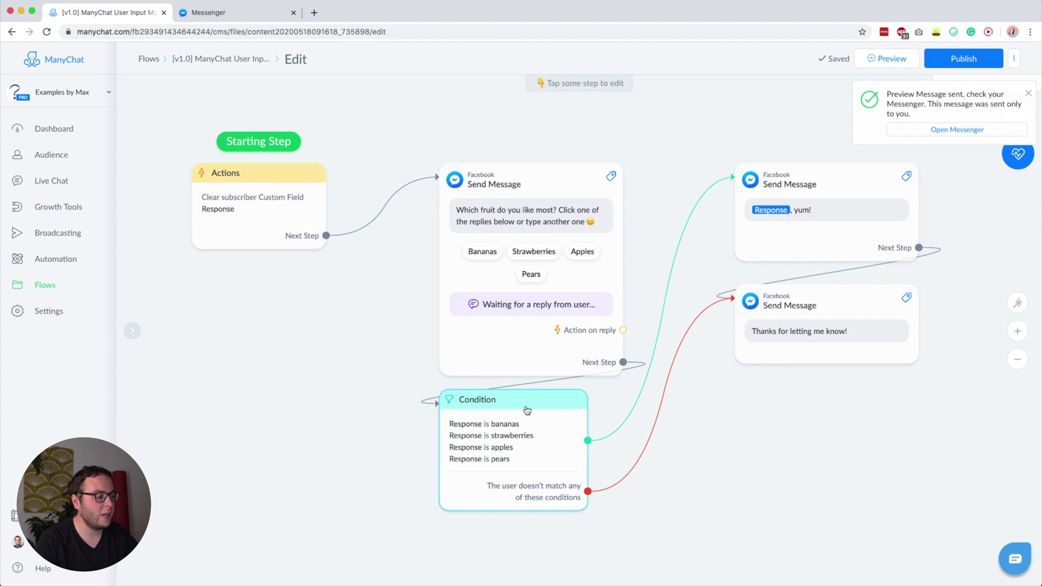
click(522, 467)
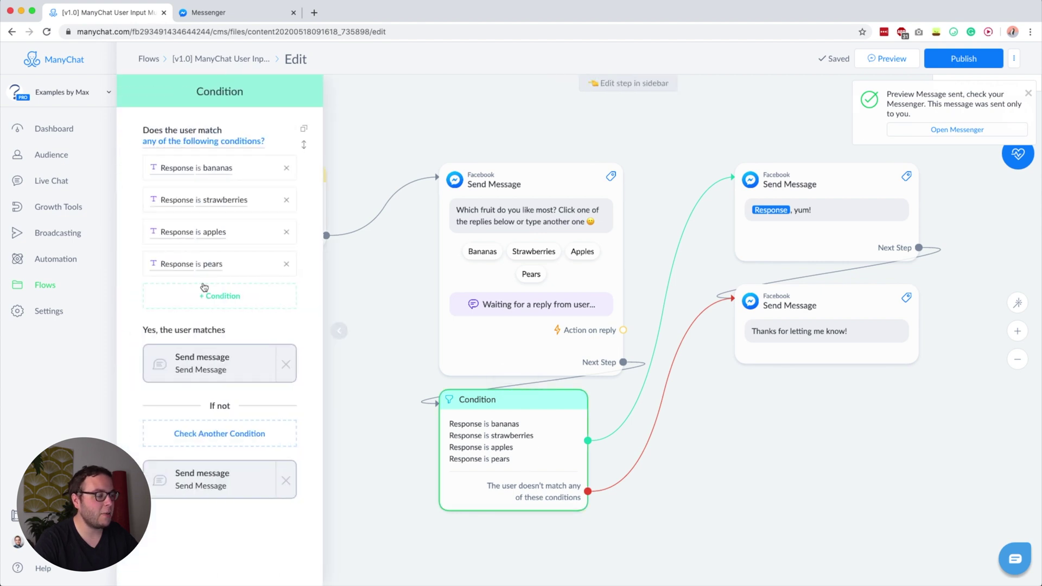
click(664, 454)
Step: Make the Actions step of the example with skip button and yes/no path the starting step
scroll(666, 458, down, 3)
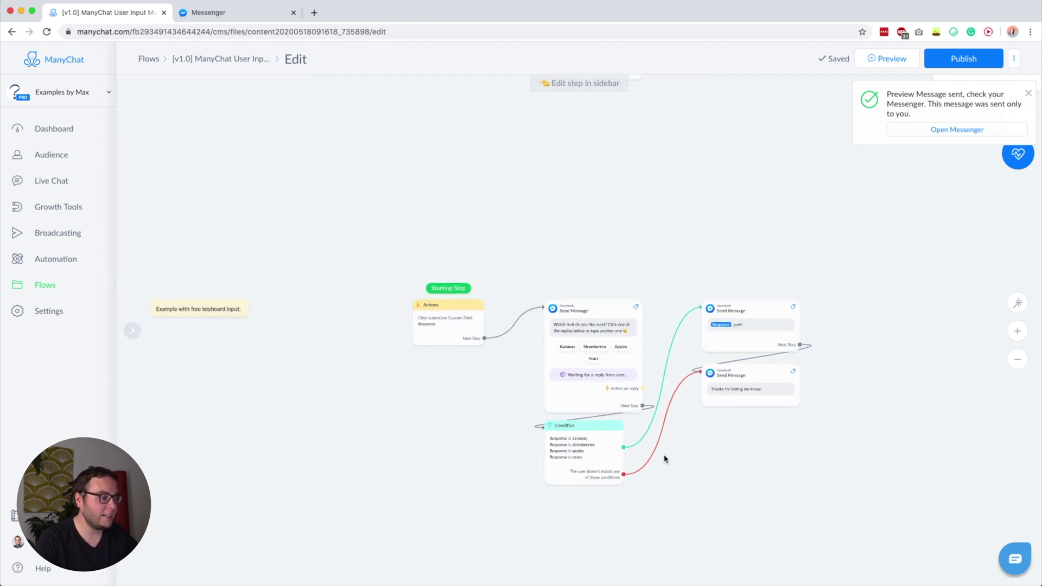
drag(459, 207, 447, 462)
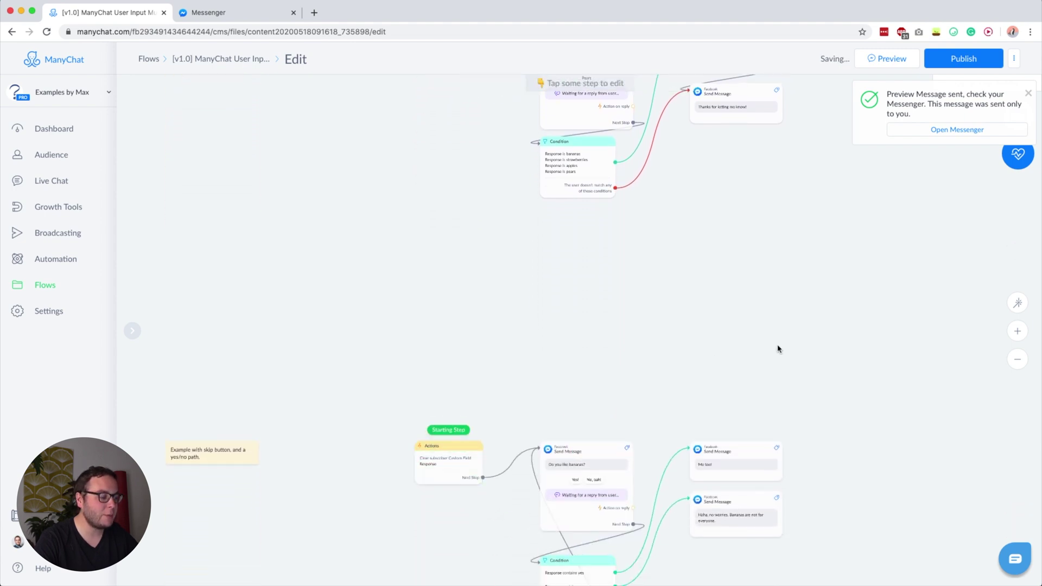
drag(779, 350, 723, 154)
scroll(690, 236, up, 3)
scroll(690, 236, up, 2)
click(694, 291)
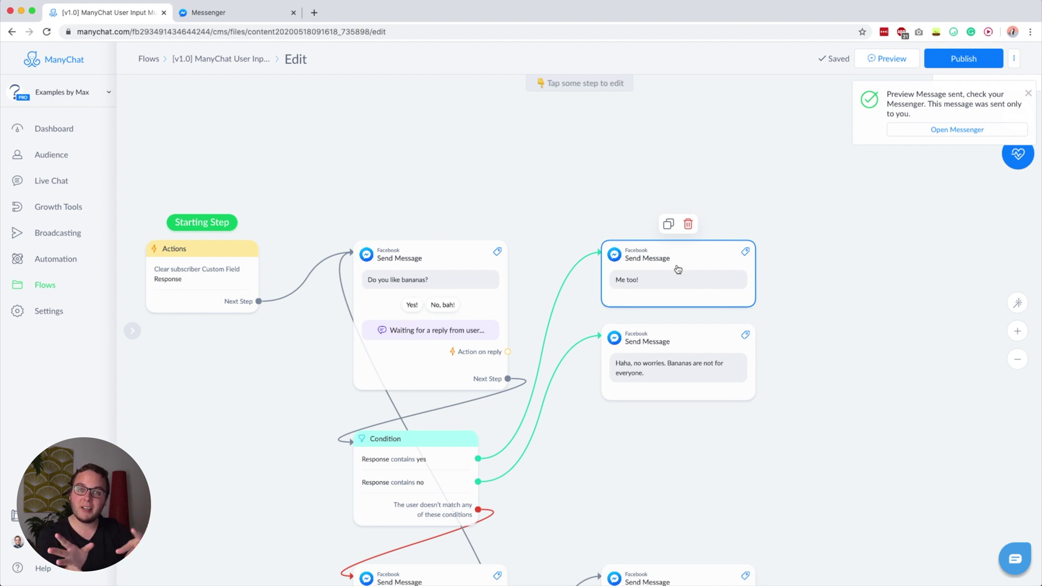
click(464, 216)
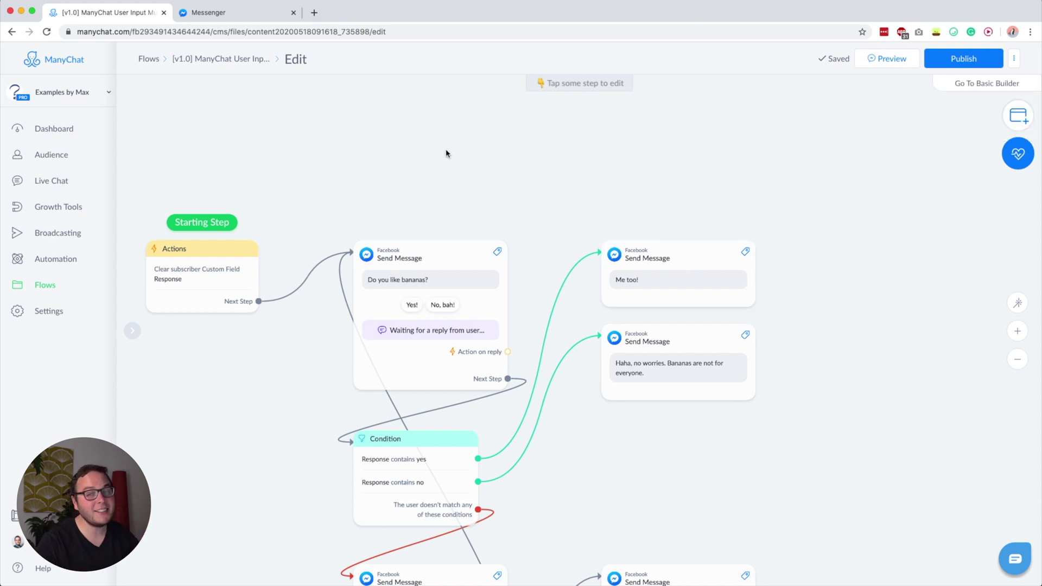
scroll(446, 153, left, 5)
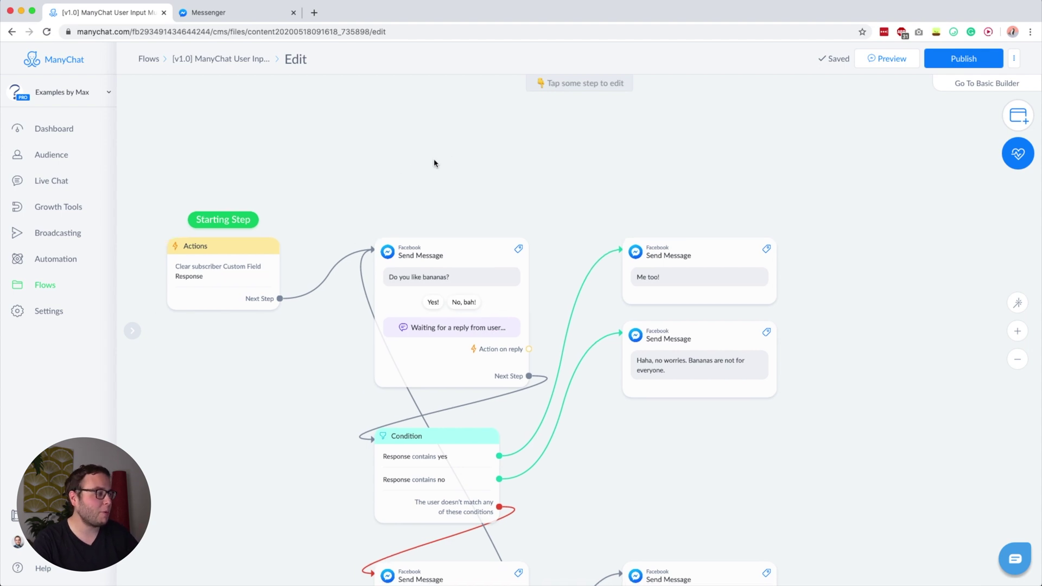
drag(492, 147, 495, 112)
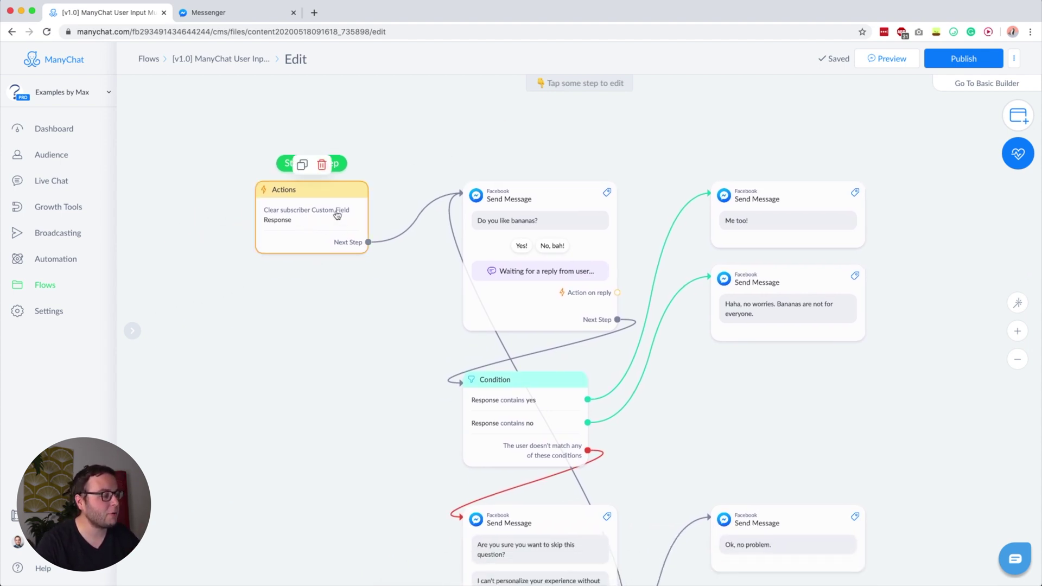
Step: Examine the reply type, custom field, retry message and skip text settings of the "Do you like bananas?" question
click(570, 270)
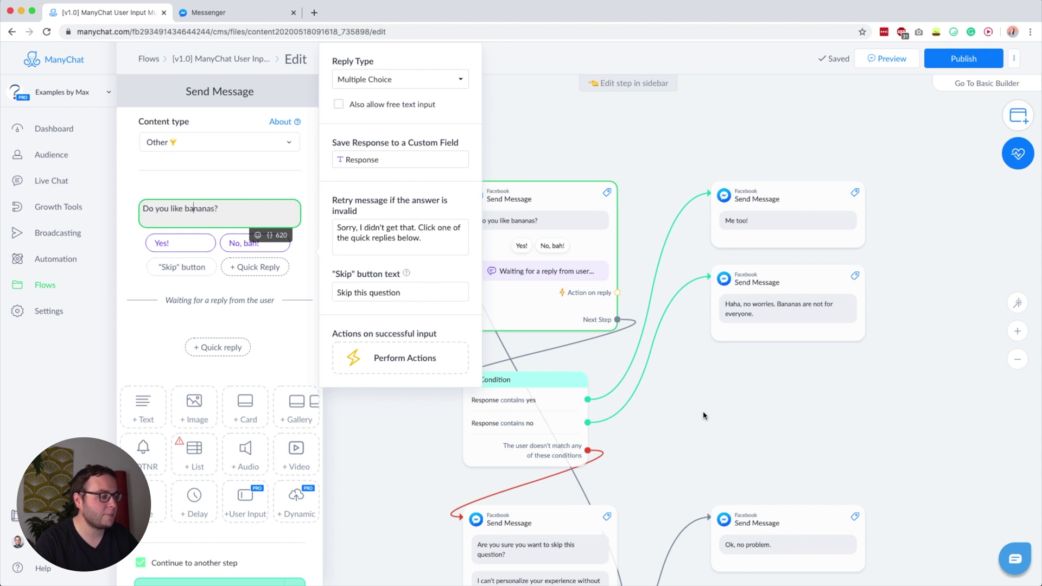
click(726, 440)
click(527, 289)
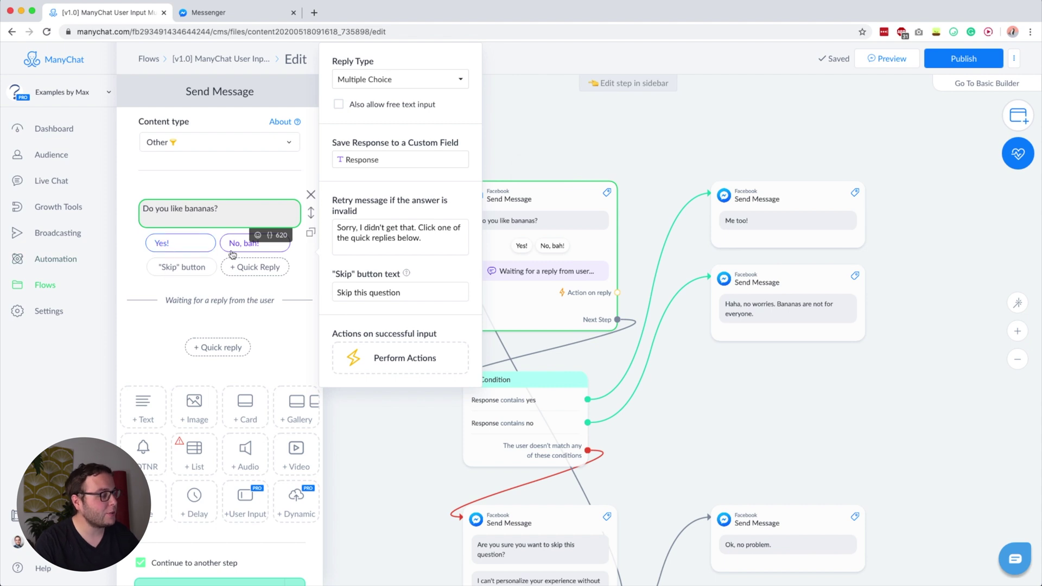
click(743, 399)
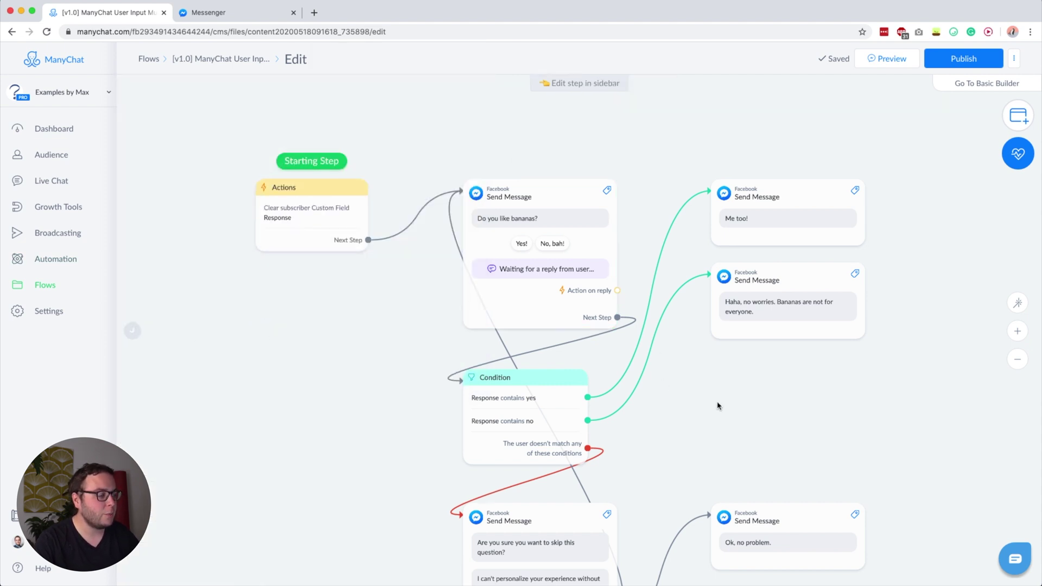
Step: Examine the Condition's "contains yes" and "contains no" rules, their case sensitivity options and the skip confirmation path, then recheck the banana question's settings
scroll(717, 407, down, 5)
click(542, 293)
click(543, 294)
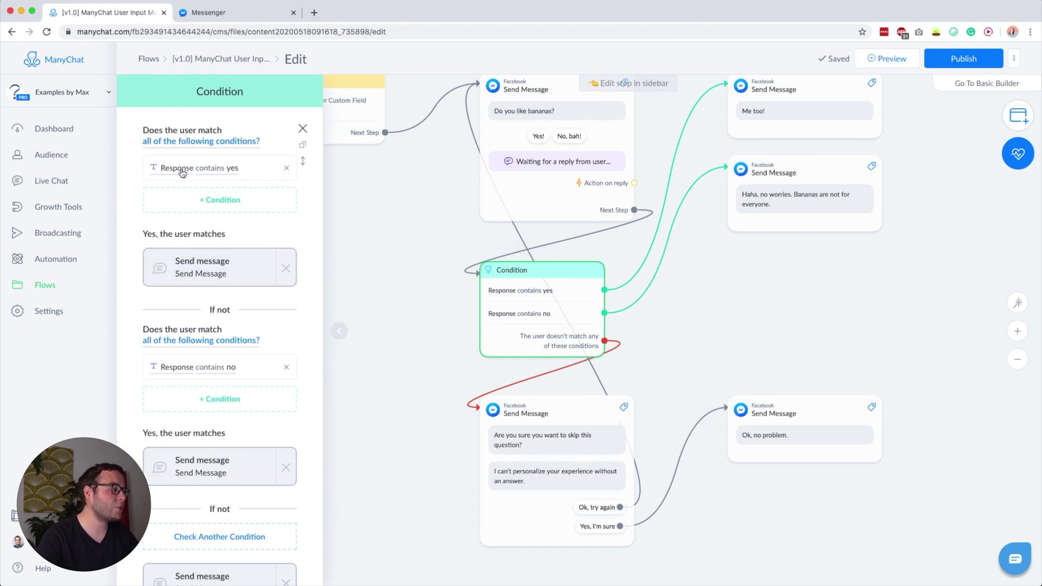
click(211, 170)
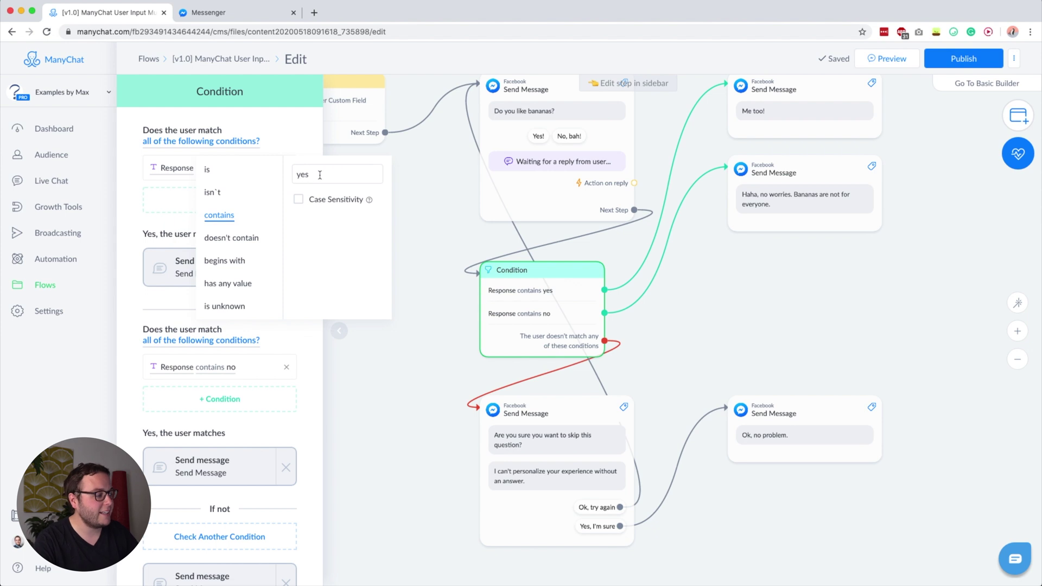
click(260, 216)
mouse_move(227, 308)
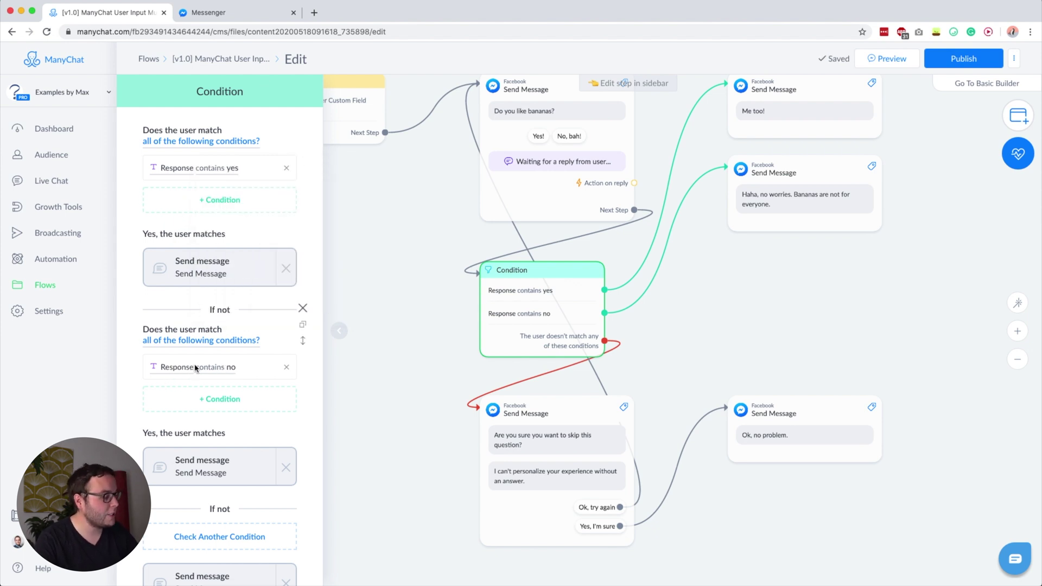
click(230, 369)
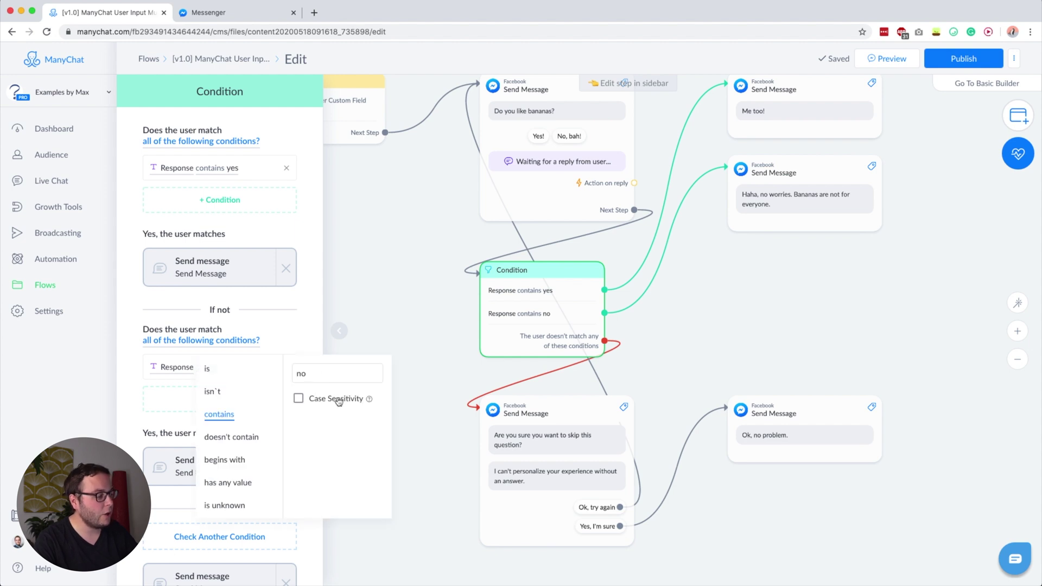
click(316, 301)
scroll(206, 343, down, 1)
mouse_move(526, 326)
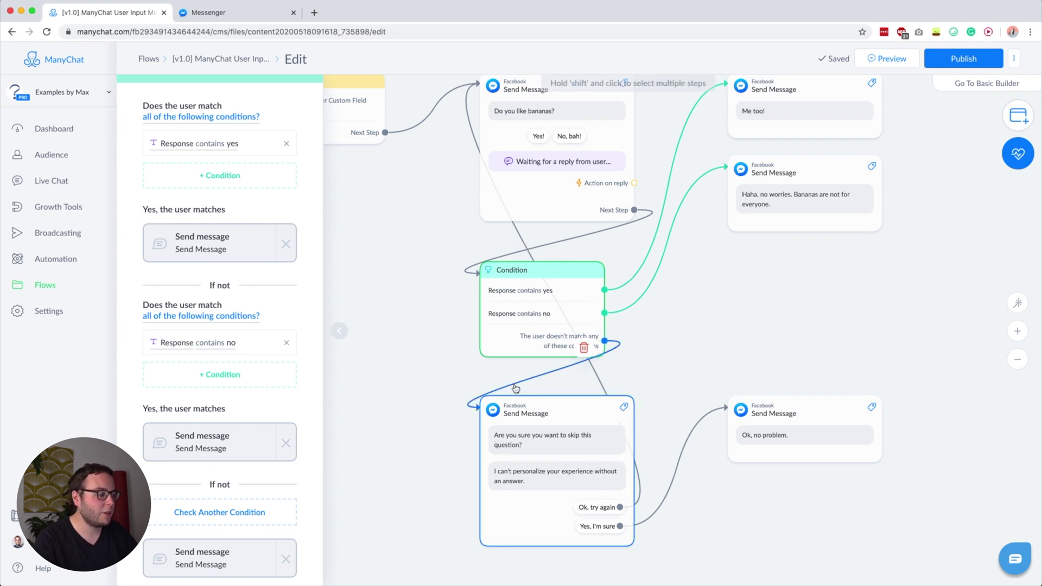
click(393, 424)
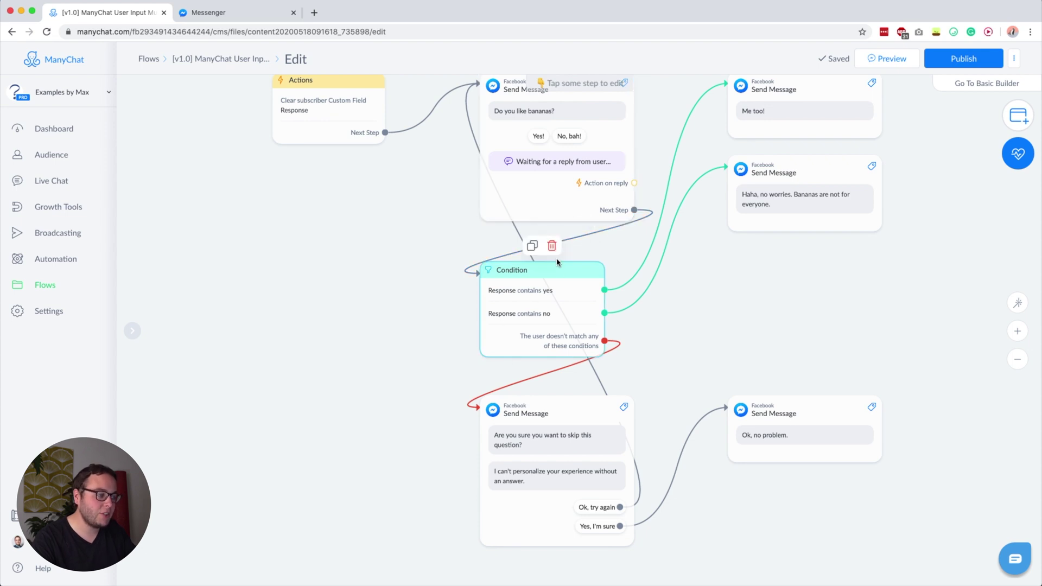
click(500, 123)
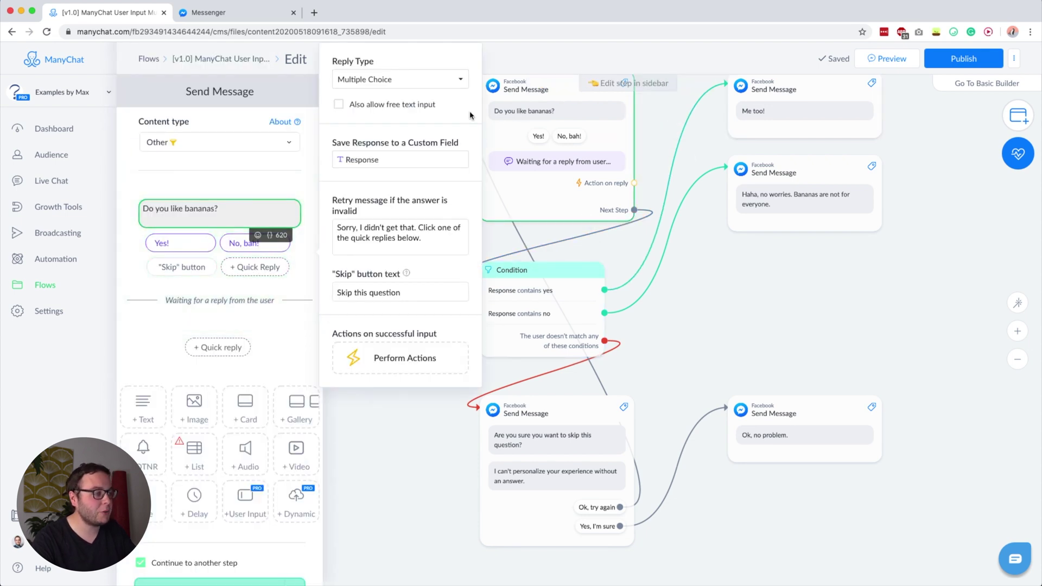
click(734, 294)
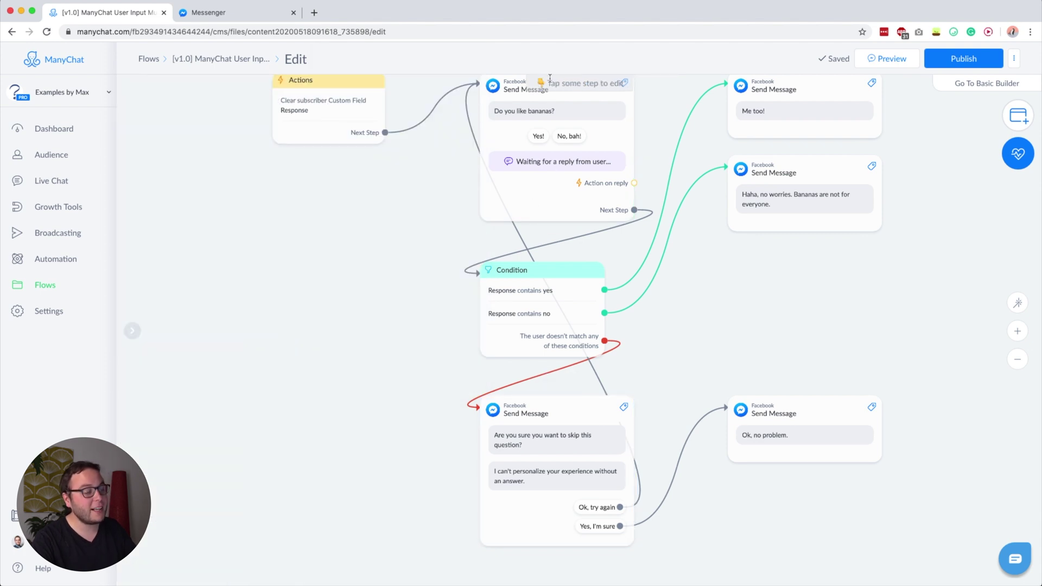
Step: Send a preview of the yes/no flow and answer the banana question in Messenger with the invalid text "ejtryj"
scroll(852, 363, up, 2)
click(882, 58)
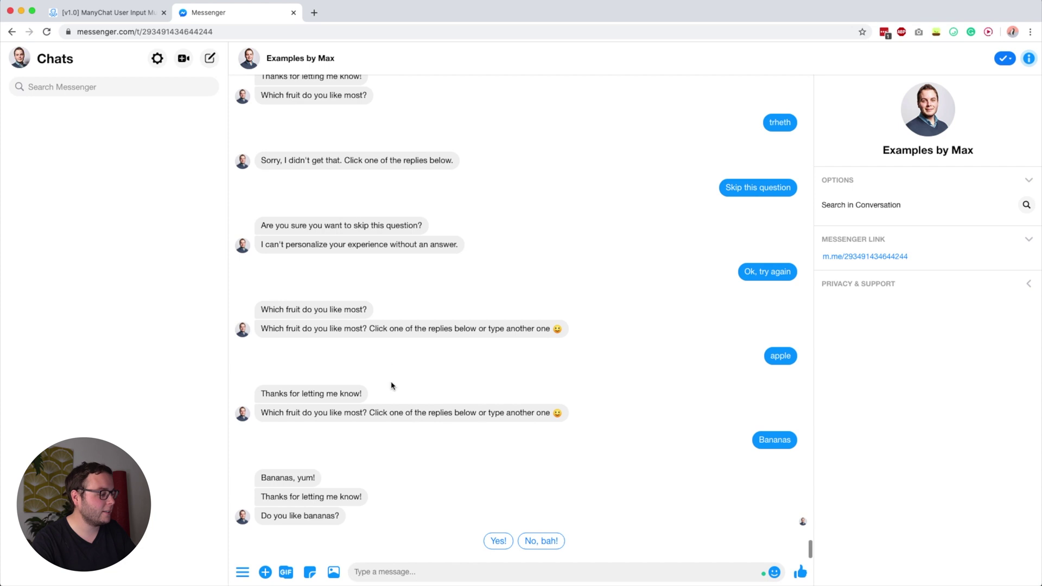
click(475, 572)
text(ejtryj)
key(Return)
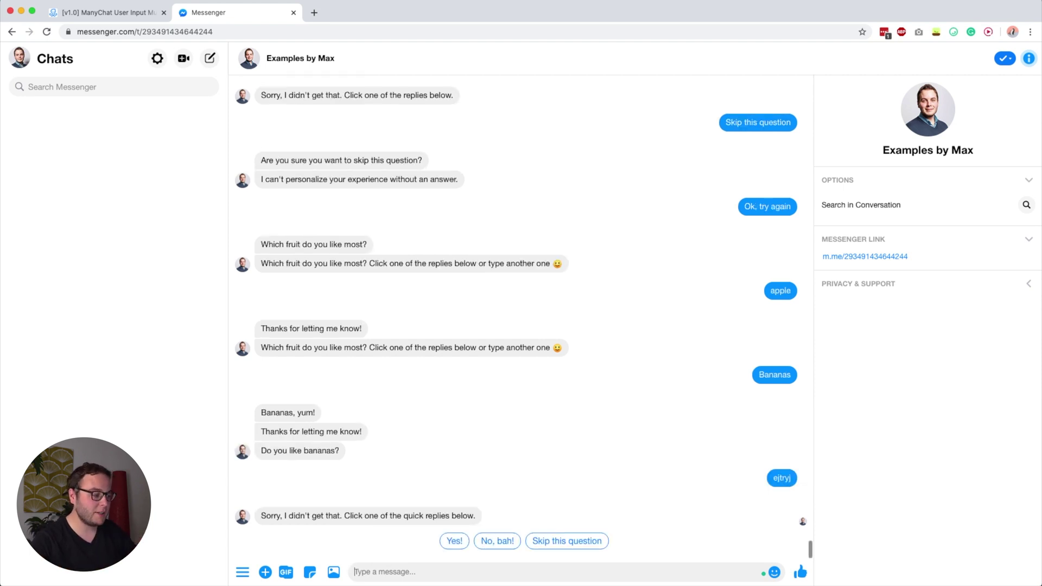
Step: Skip the banana question, choose "Ok, try again" at the skip confirmation, and answer the repeated question with "Yes!"
click(544, 541)
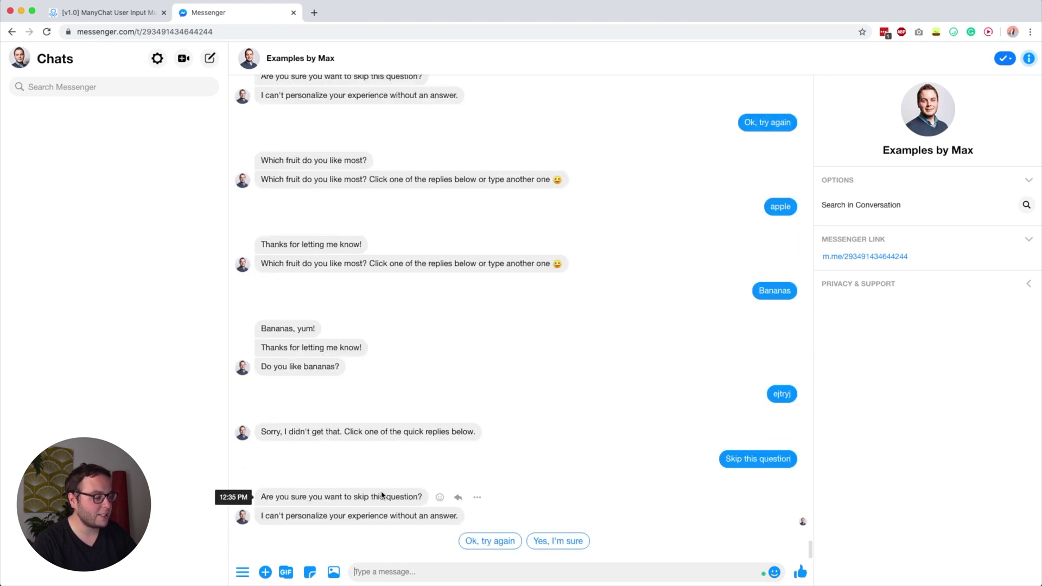
click(476, 541)
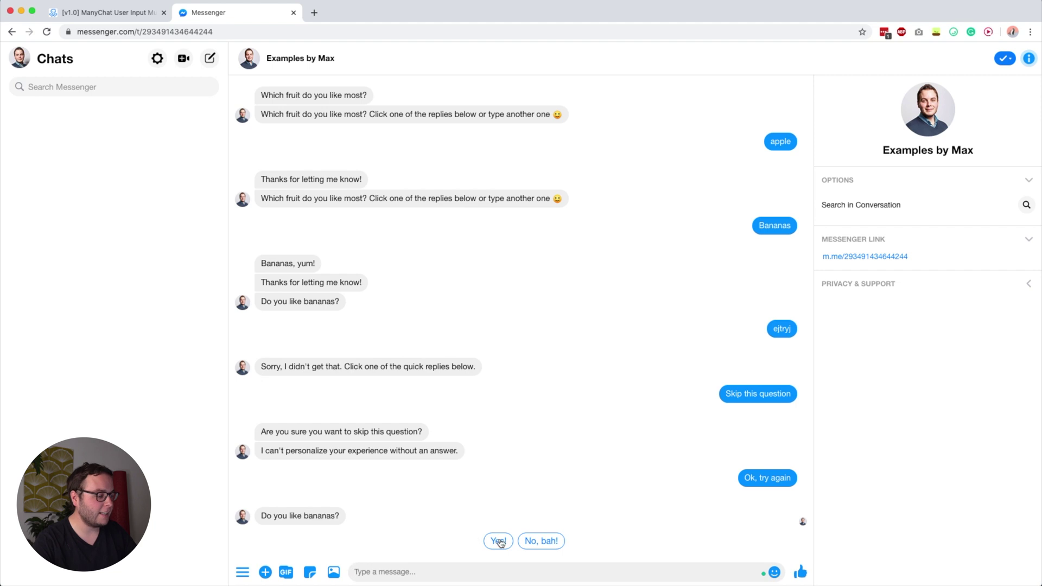
click(498, 541)
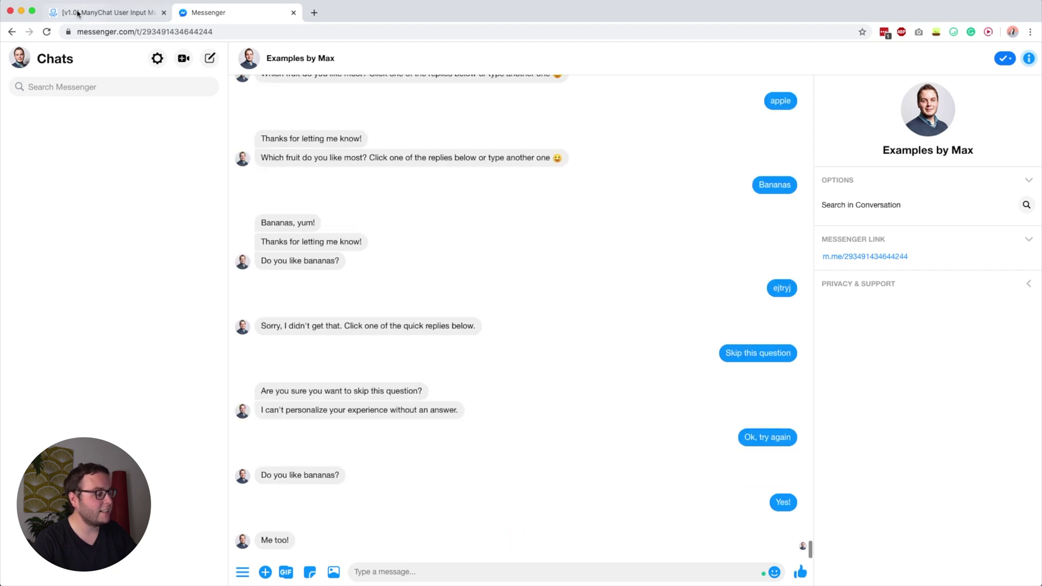
Step: Return to ManyChat and review the yes/no example's reply messages and skip path
click(82, 11)
scroll(745, 426, right, 3)
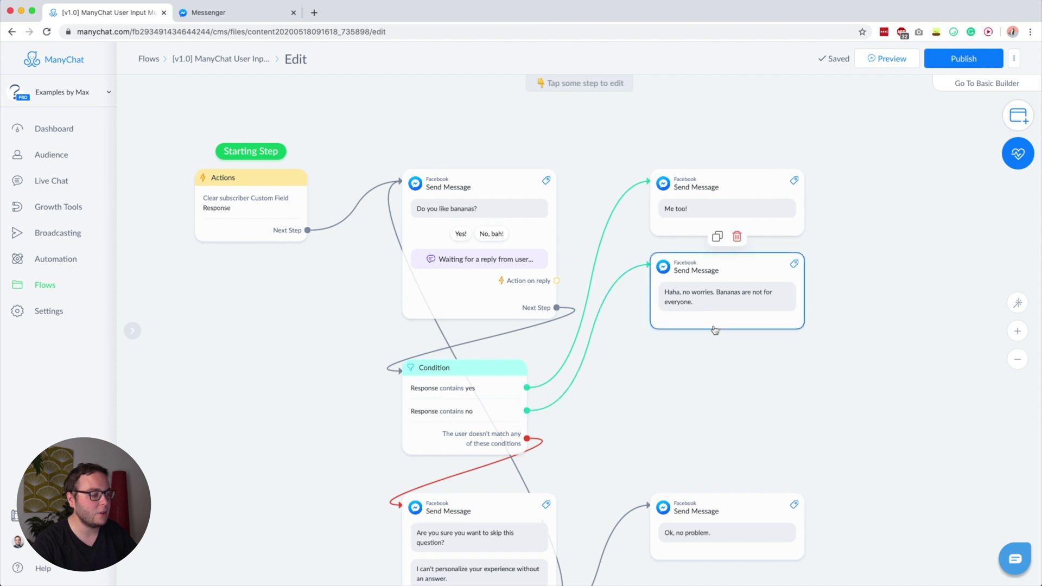
scroll(721, 412, down, 10)
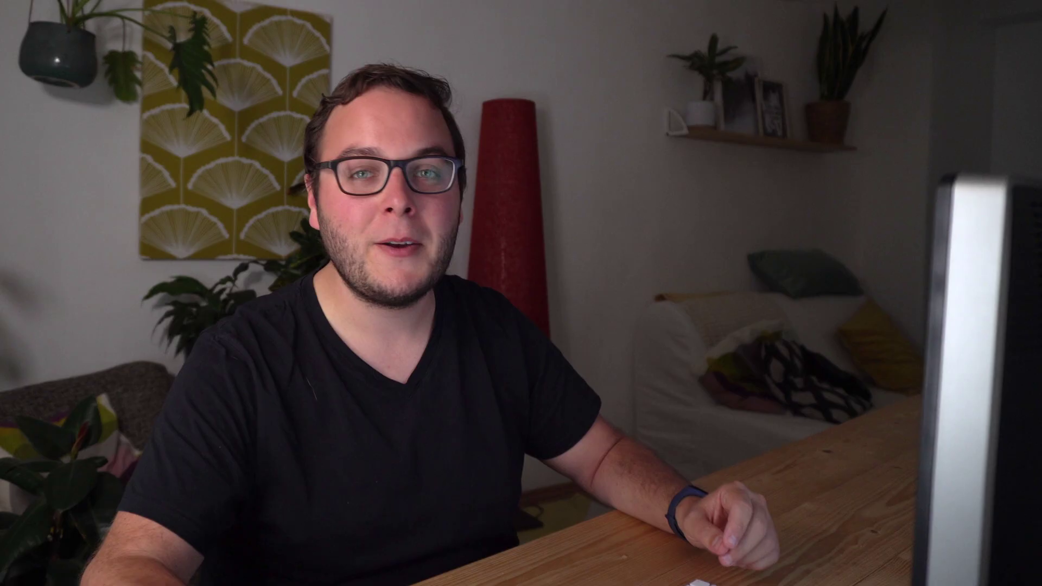